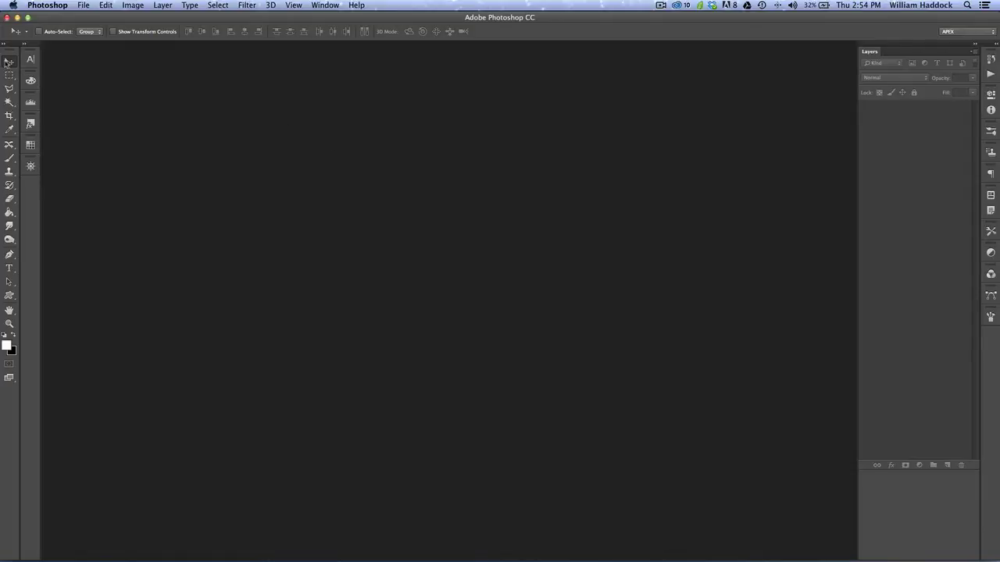
Start a new 1000 by 1000 pixel document and set its resolution to 72 pixels/inch.
click(8, 62)
click(86, 7)
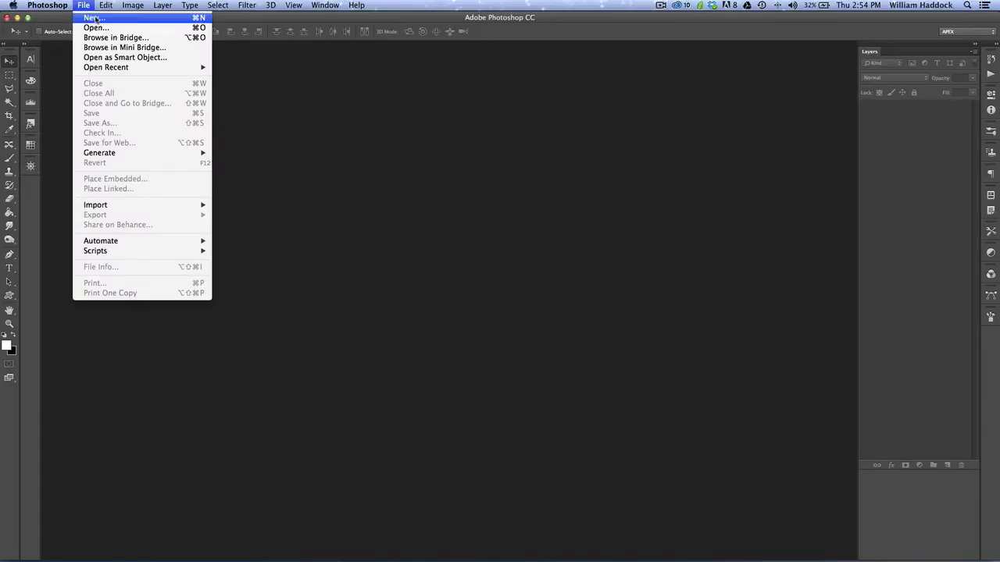
click(95, 17)
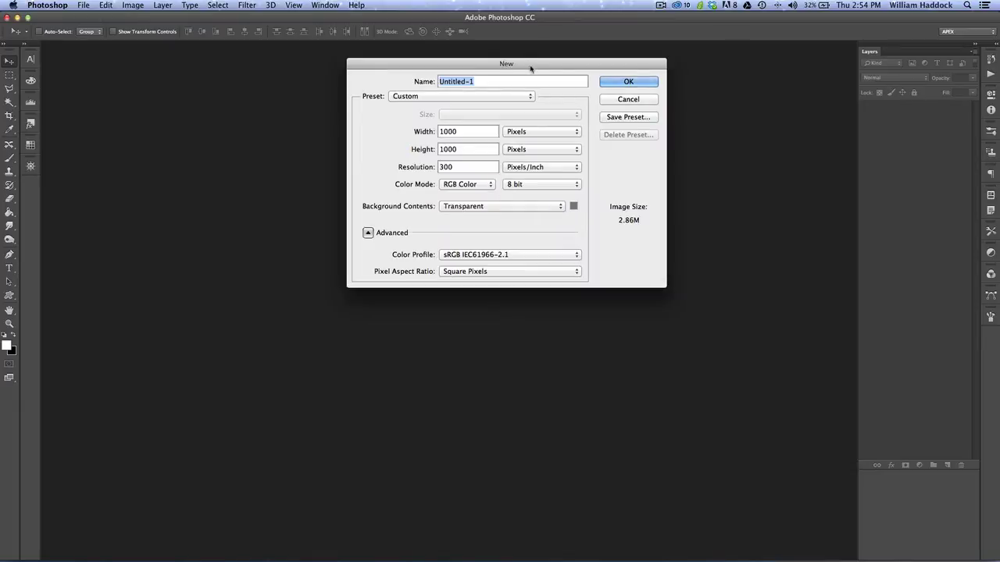
drag(530, 69, 454, 94)
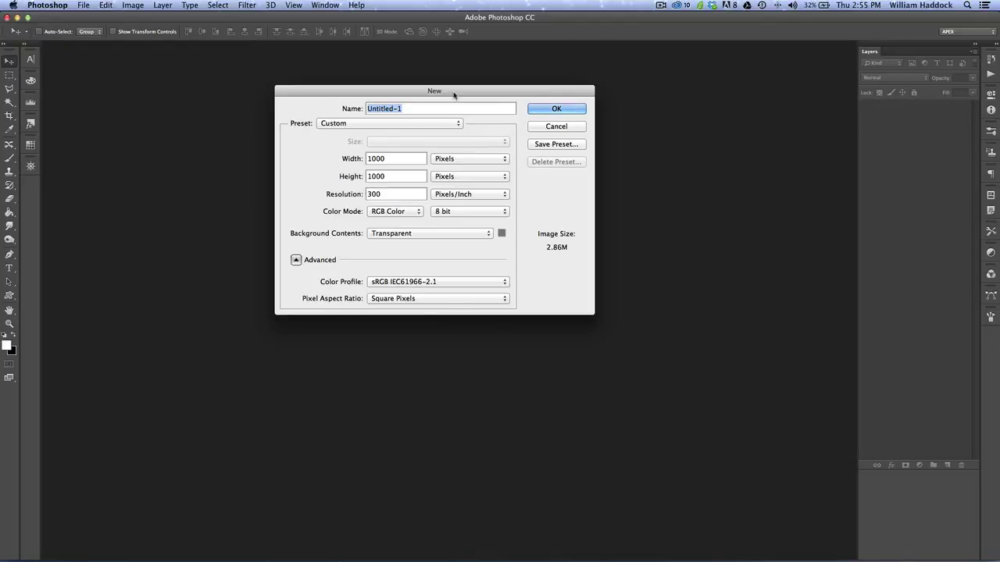
click(444, 199)
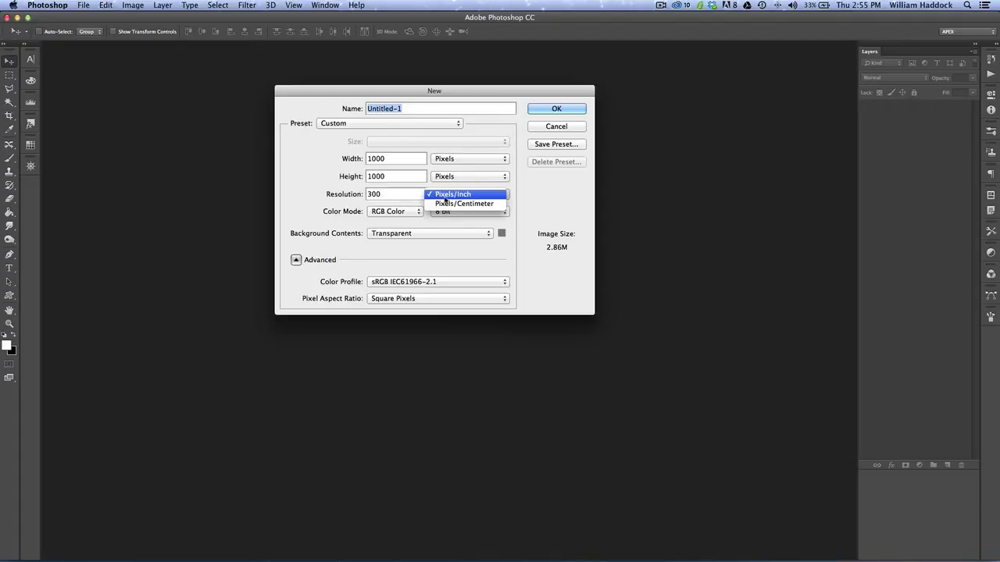
click(445, 196)
click(412, 194)
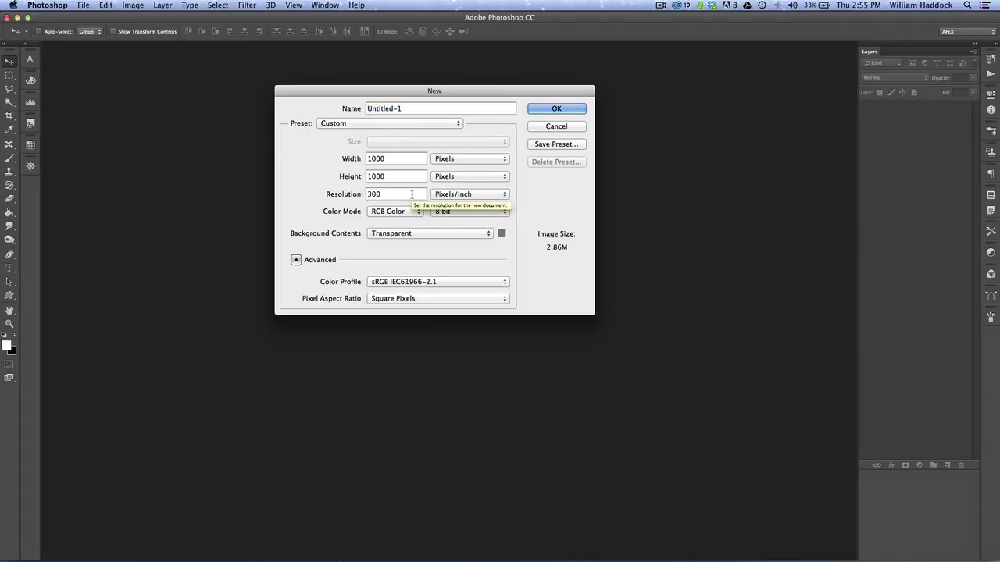
double_click(412, 194)
key(BackSpace)
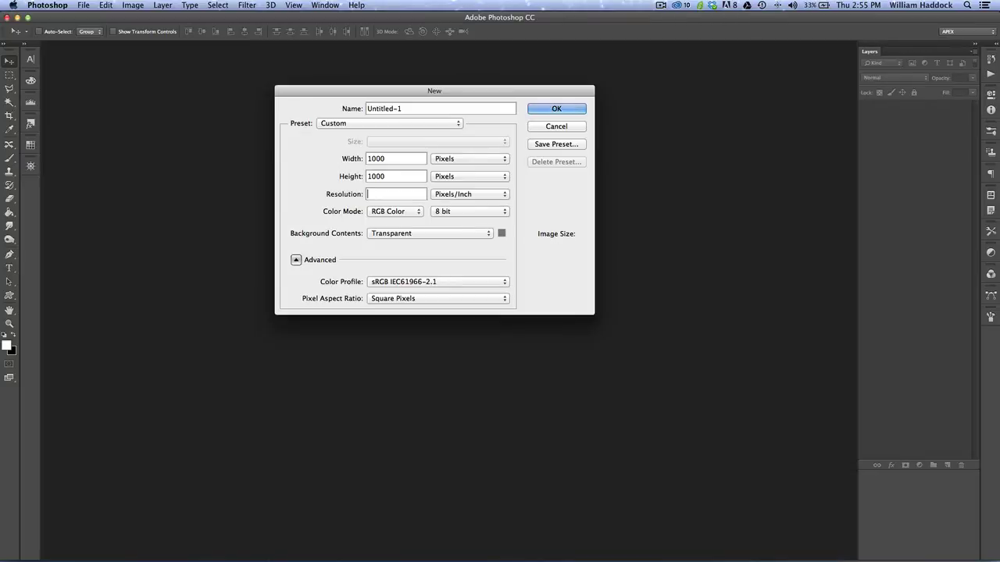
text(72)
Choose RGB Color as the color mode with a bit depth of 8 bit for the new document.
click(389, 213)
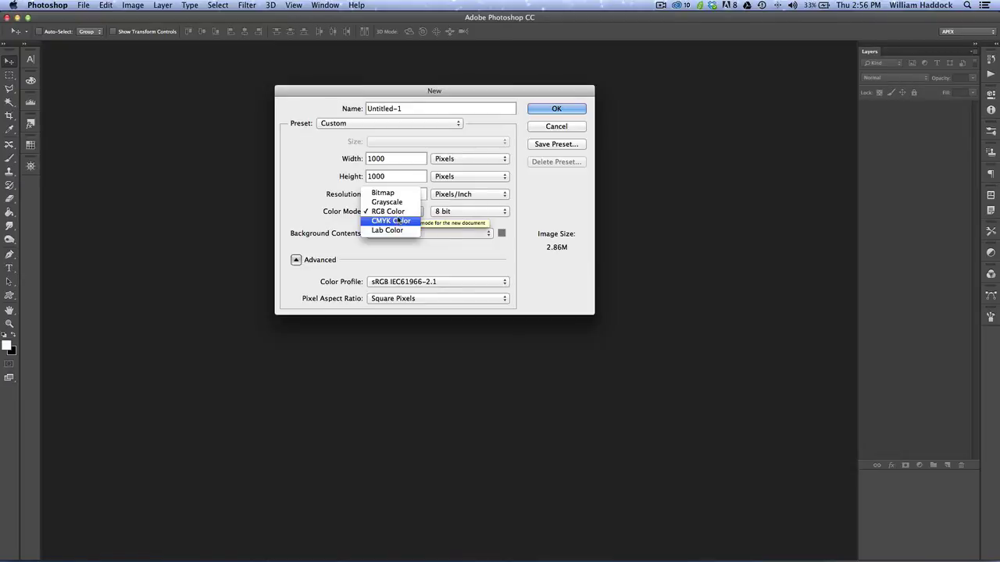
click(392, 213)
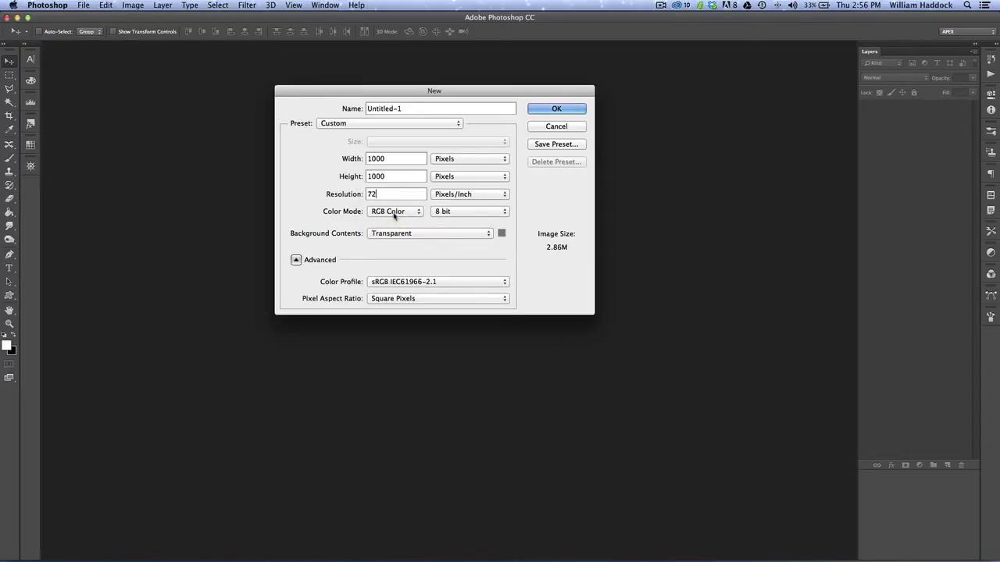
click(443, 212)
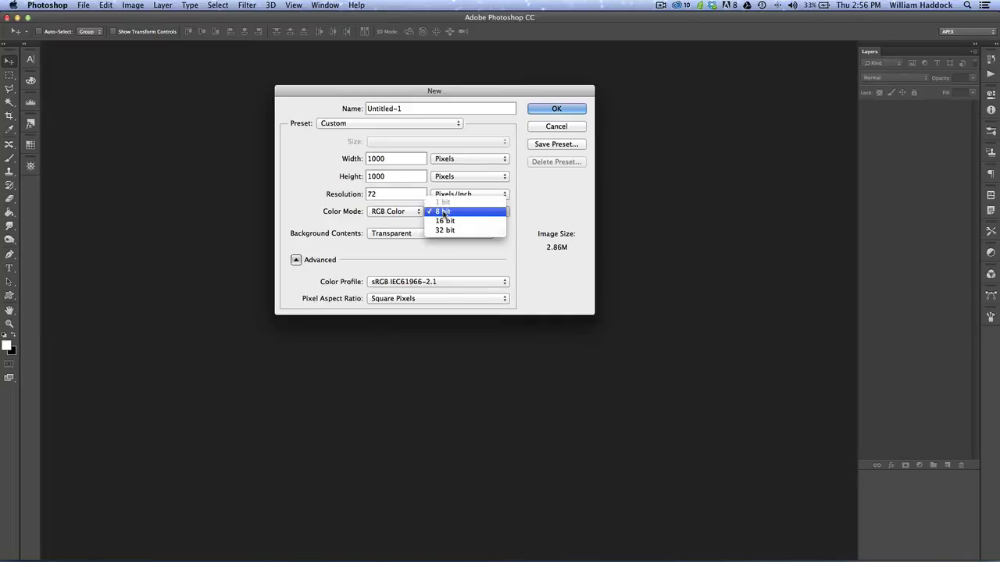
click(443, 212)
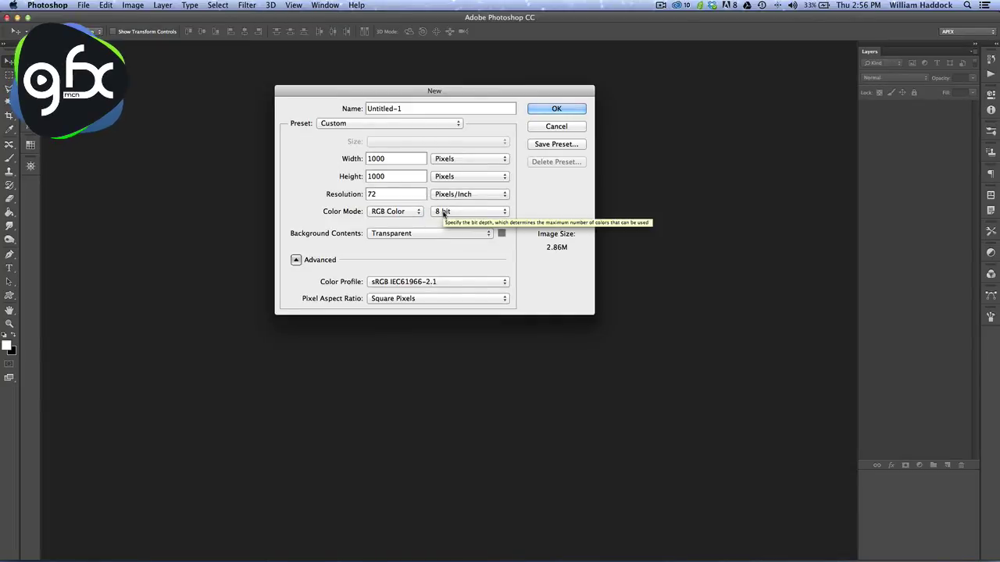
click(390, 234)
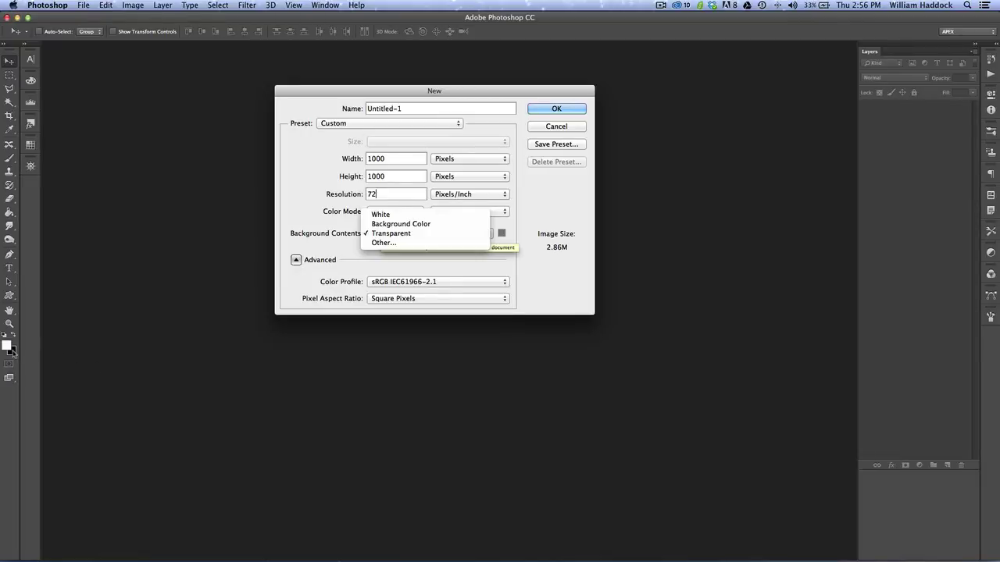
click(376, 243)
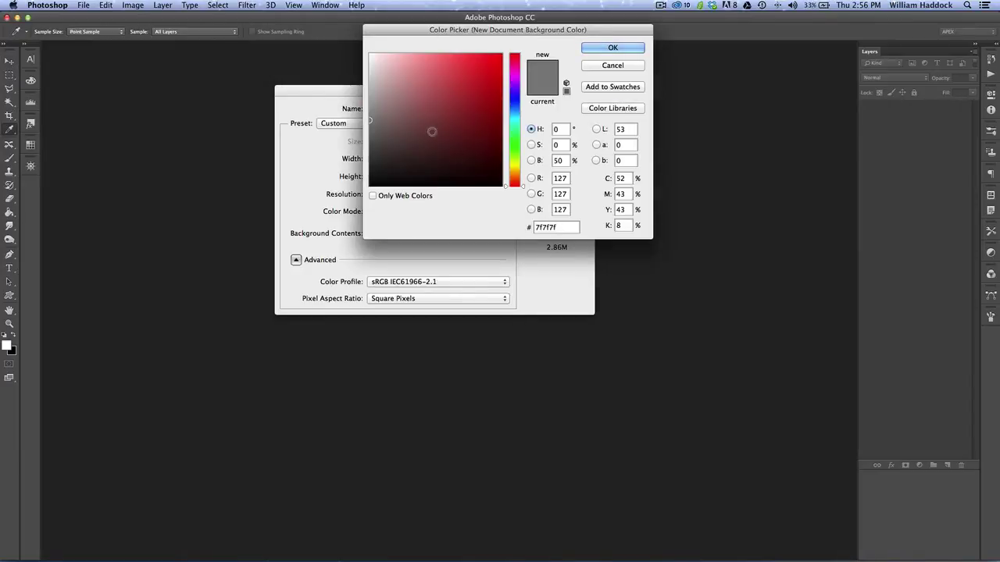
click(599, 67)
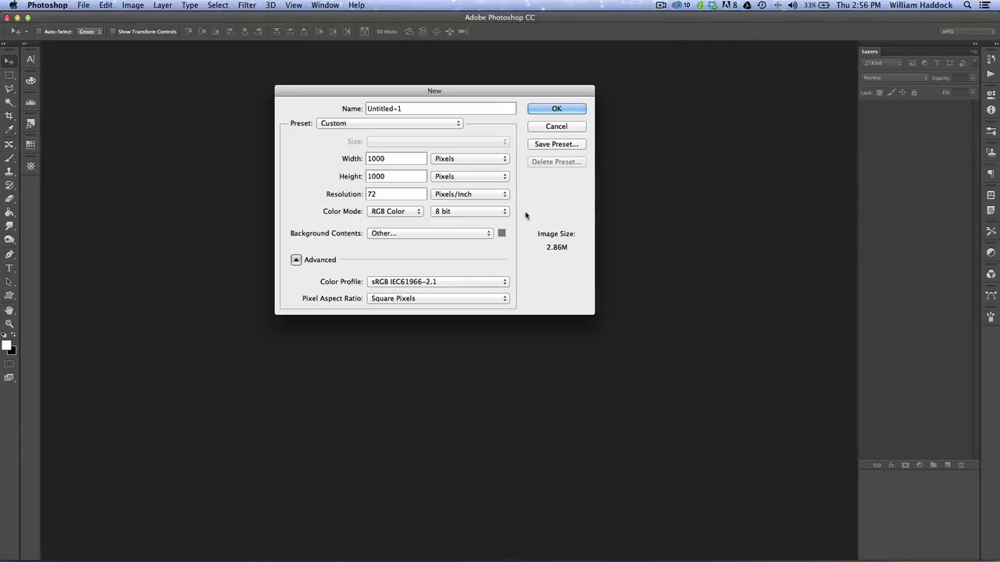
Set the background contents to White and create the document.
click(427, 235)
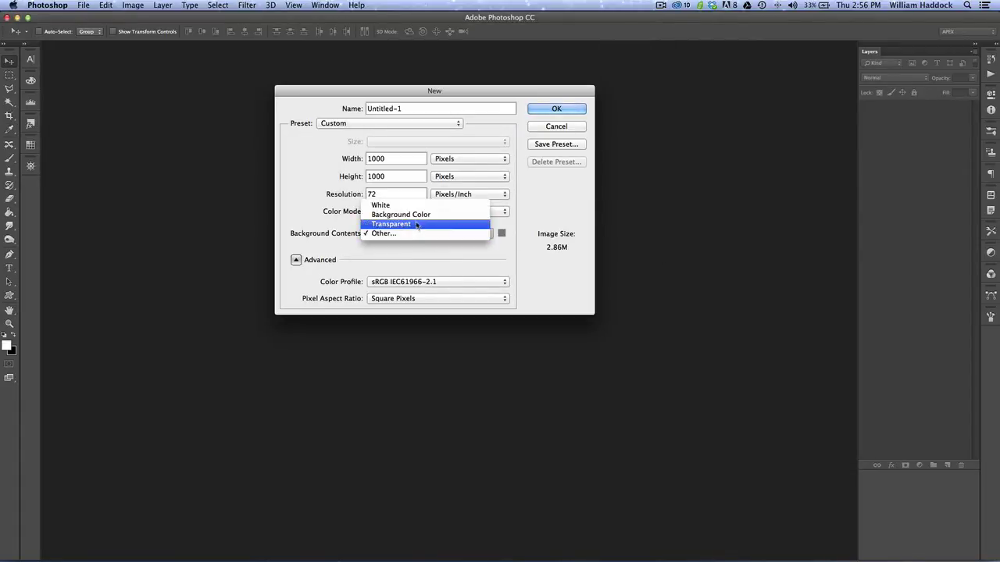
click(413, 205)
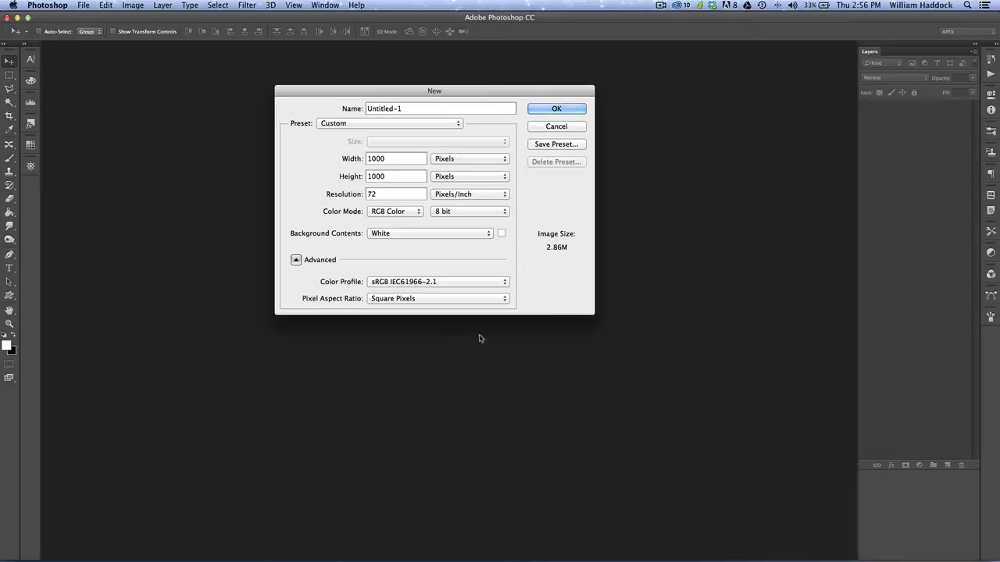
click(571, 108)
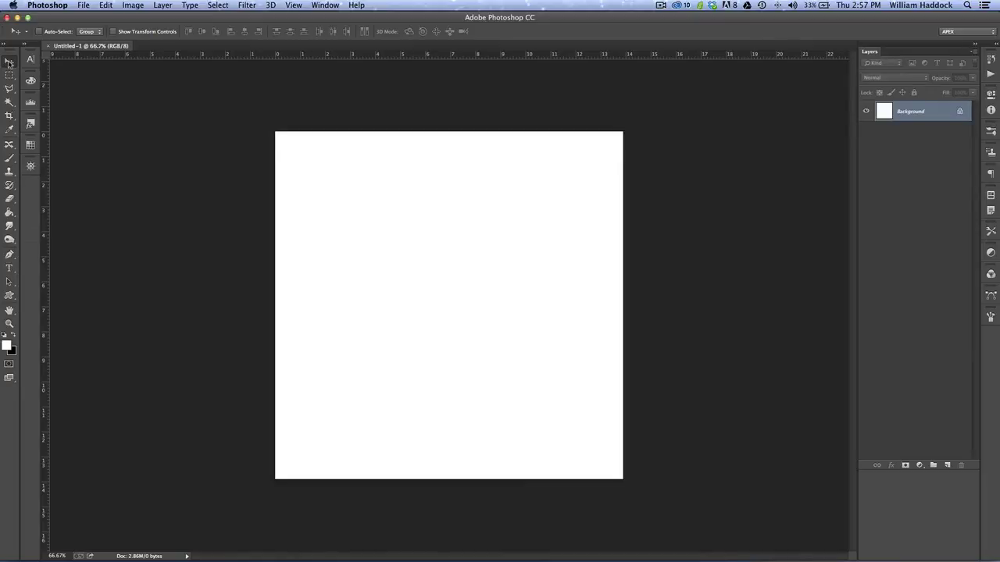
Try to move the locked Background, and convert it into a regular, unlocked layer with the default settings.
drag(469, 210, 440, 248)
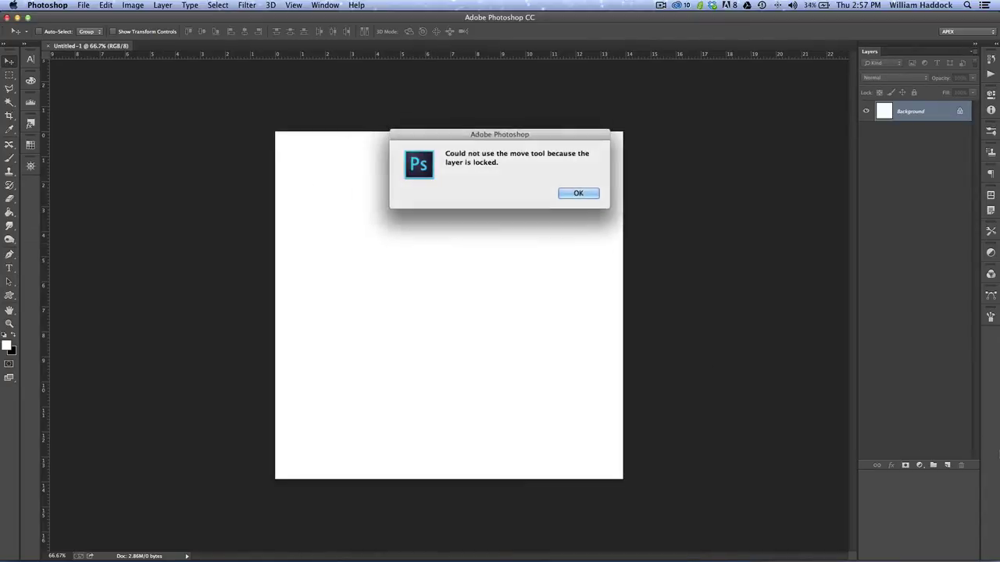
click(578, 193)
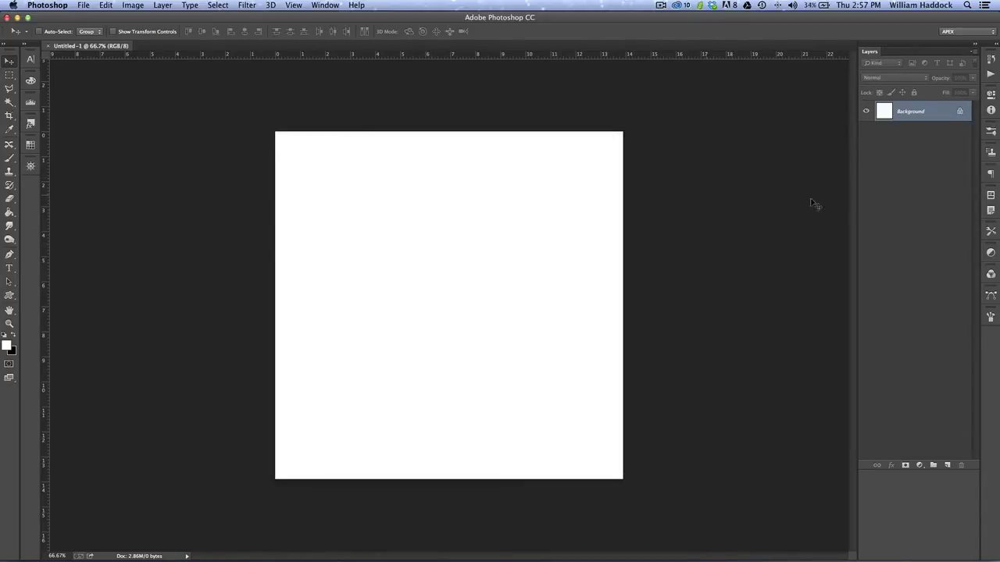
double_click(940, 114)
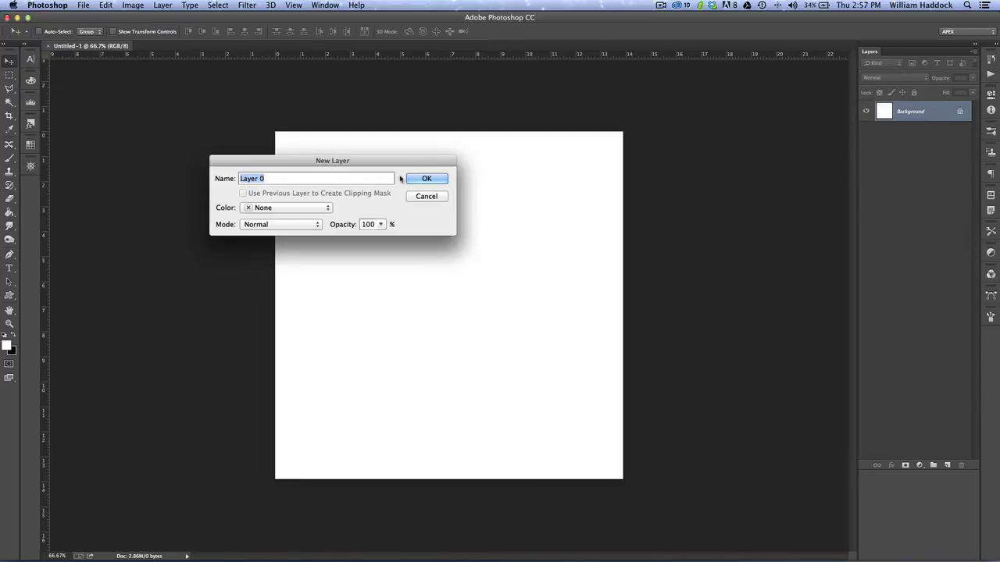
click(424, 178)
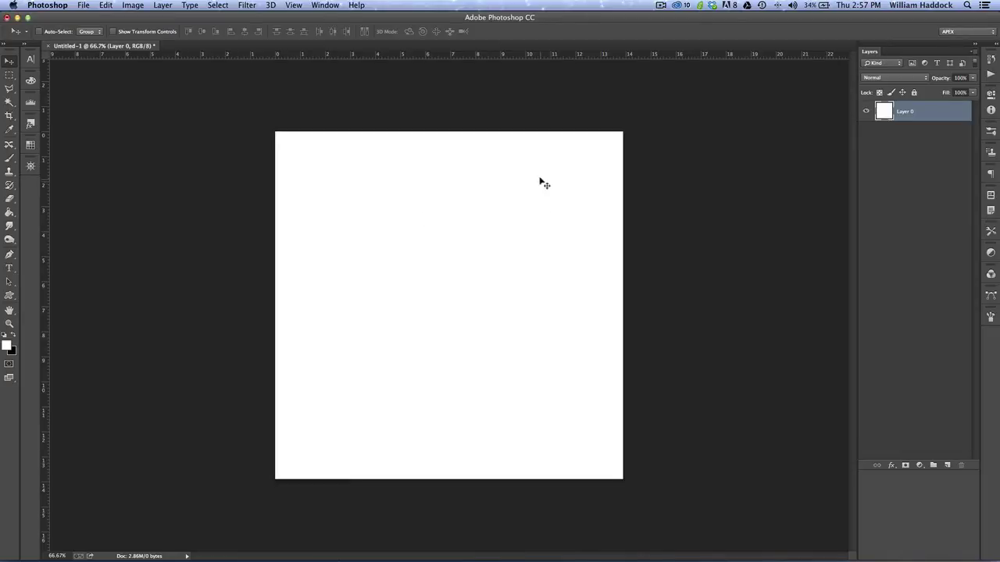
Move the white layer around the canvas in several directions and undo the move.
drag(540, 179, 495, 206)
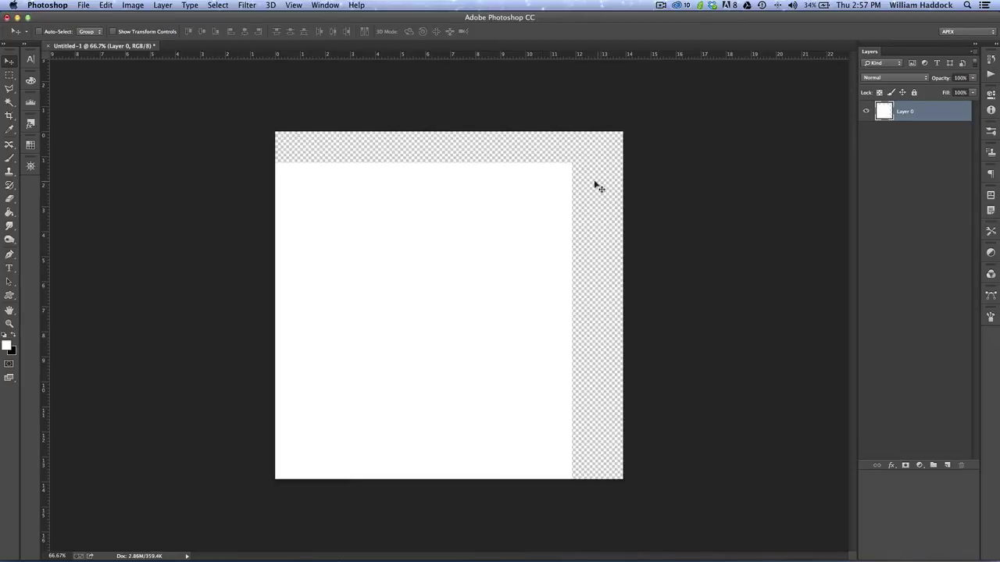
drag(586, 190, 570, 239)
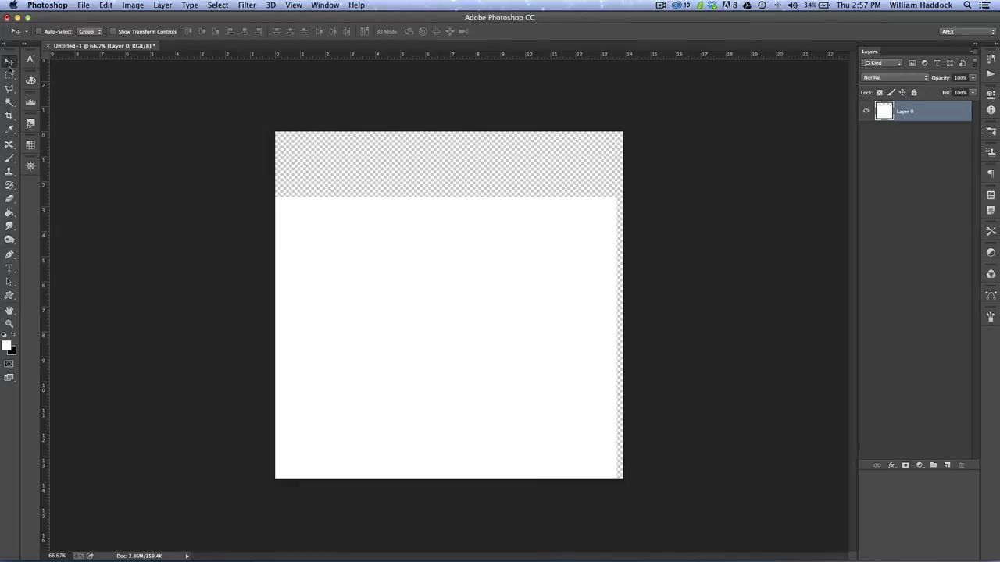
drag(397, 280, 408, 229)
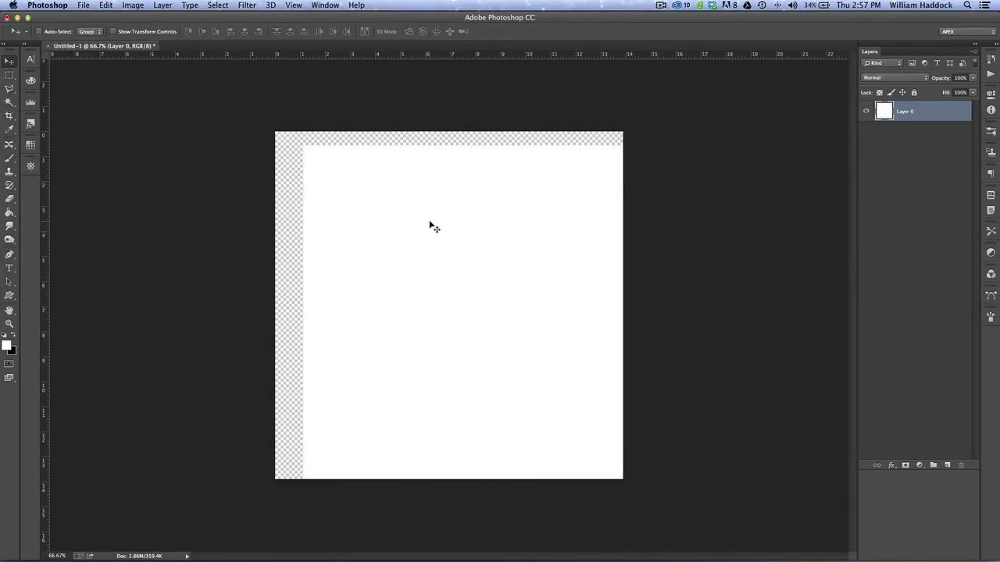
key(super+z)
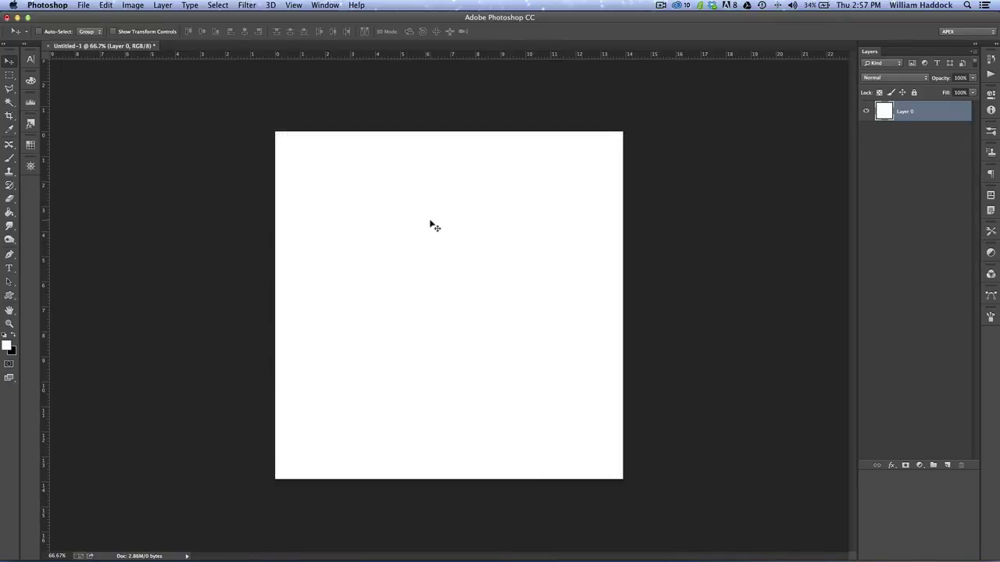
Draw a small, roughly square selection near the canvas's upper-left corner with the Rectangular Marquee tool, shift it to the right and deselect it.
click(9, 76)
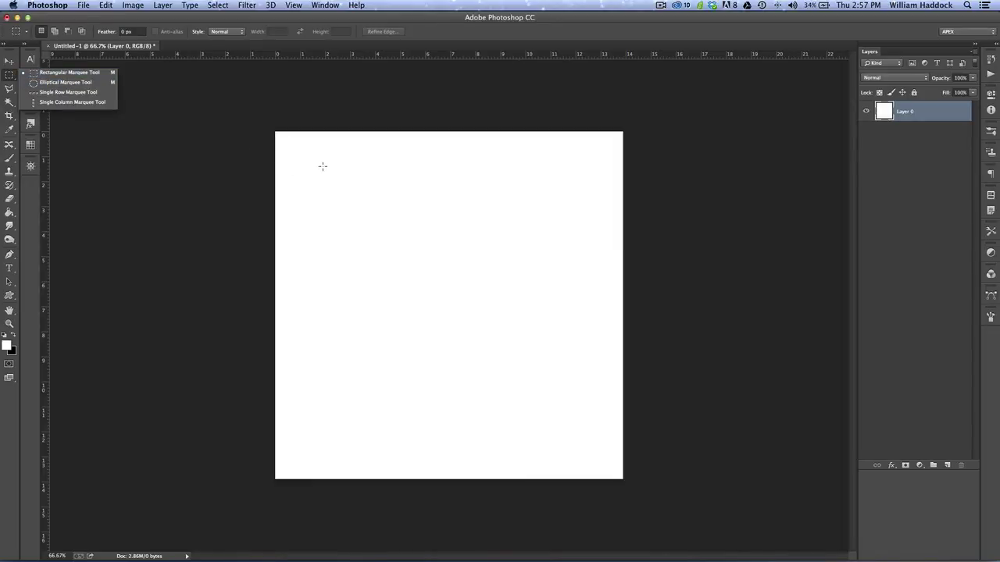
click(300, 150)
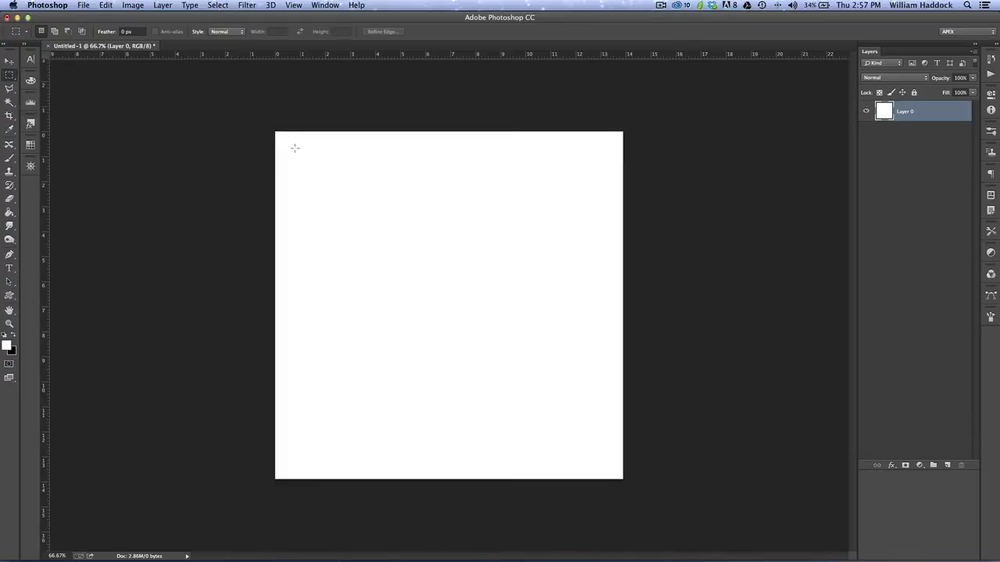
drag(300, 151, 382, 229)
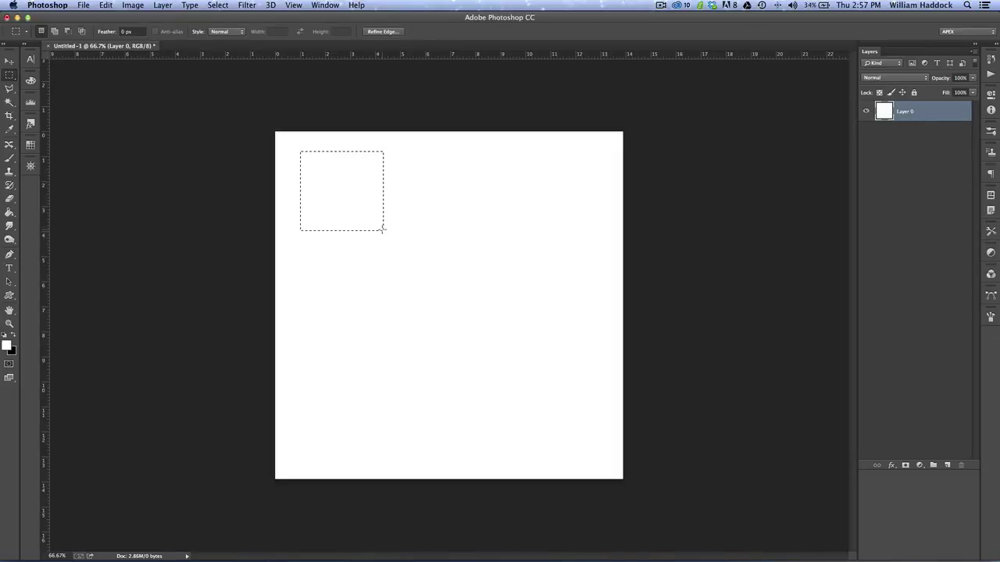
drag(339, 183, 516, 195)
click(435, 187)
Draw a round selection in the canvas's upper-left area with the Elliptical Marquee tool, deselect it and return to the Rectangular Marquee tool.
click(12, 75)
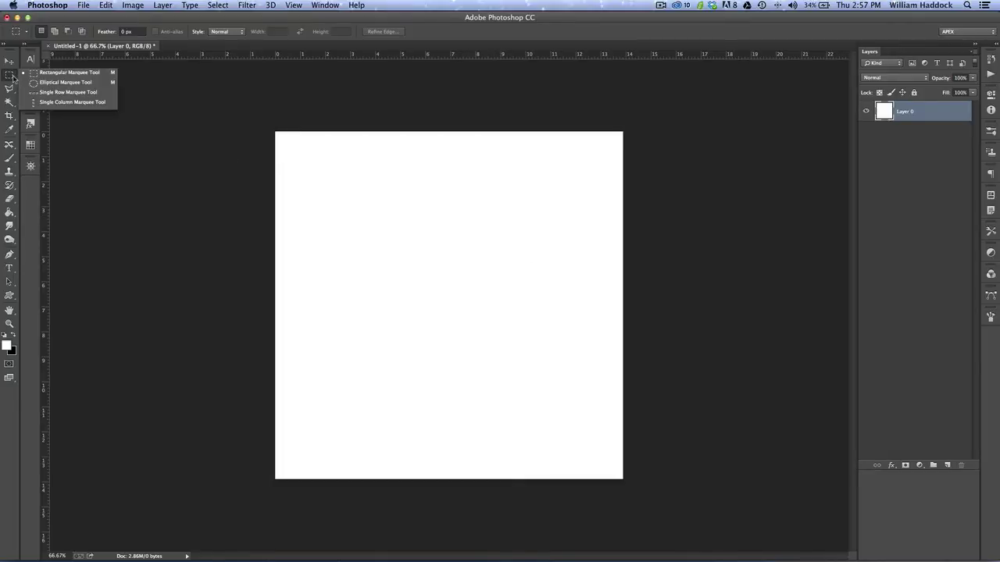
click(51, 82)
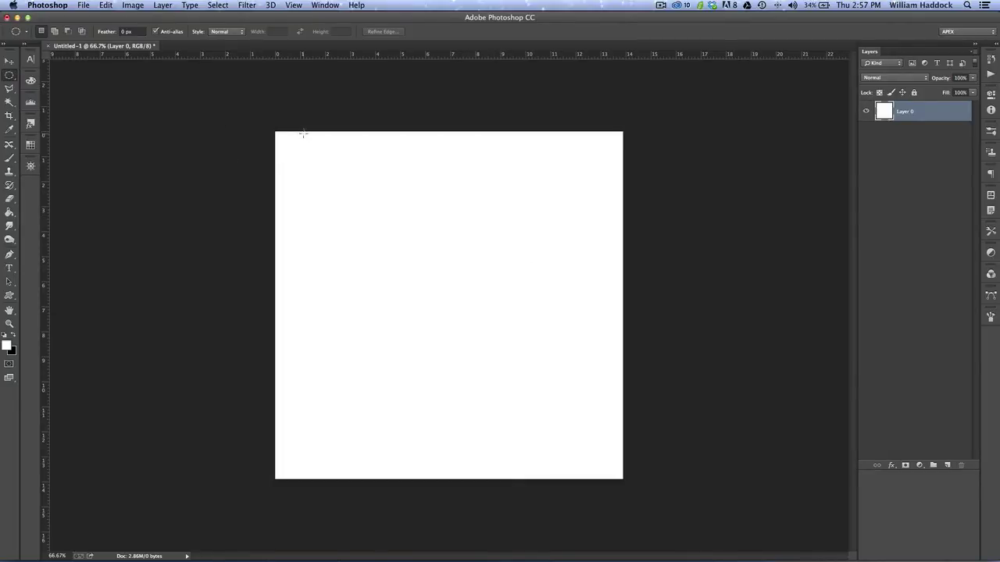
drag(304, 133, 404, 232)
click(357, 214)
click(12, 74)
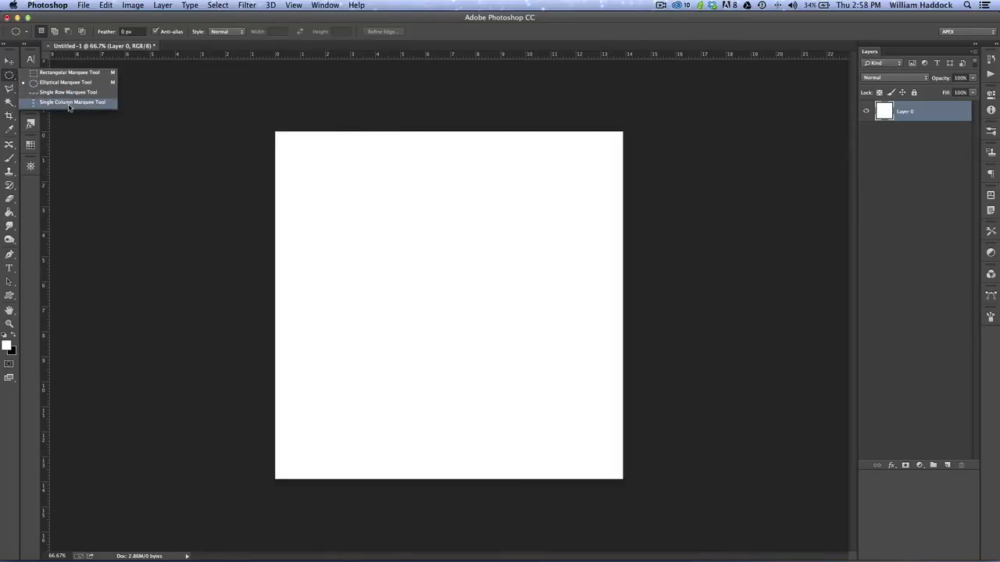
click(47, 72)
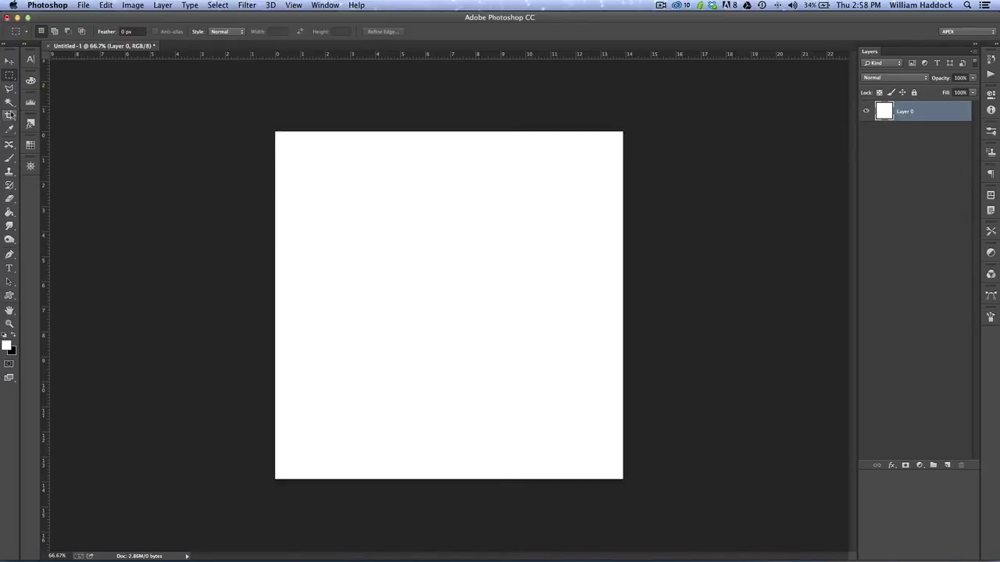
Activate the Brush tool and reset the foreground and background colors to default black and white.
click(10, 158)
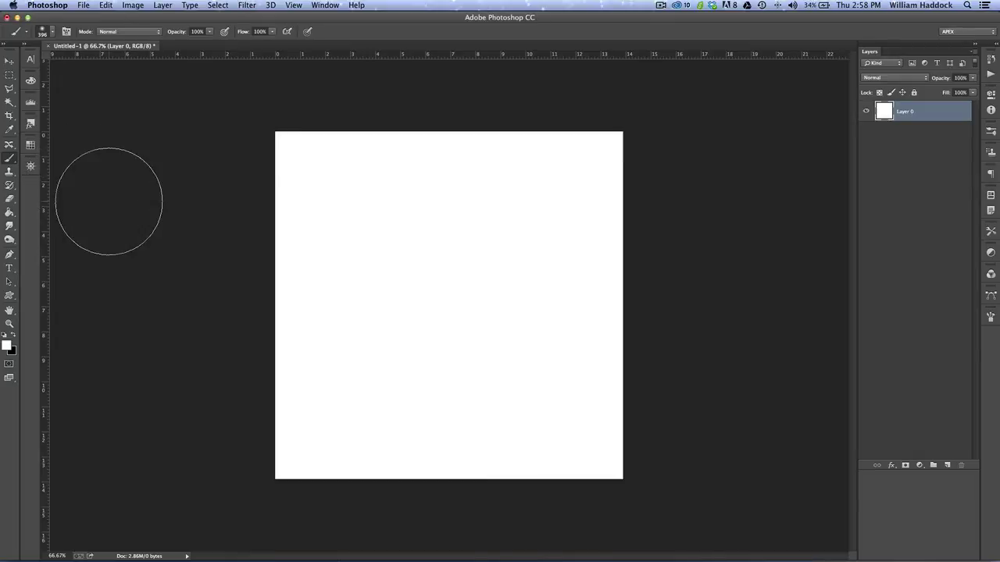
key(d)
Paint two large, soft black diagonal strokes across the white layer and undo them.
drag(342, 241, 445, 301)
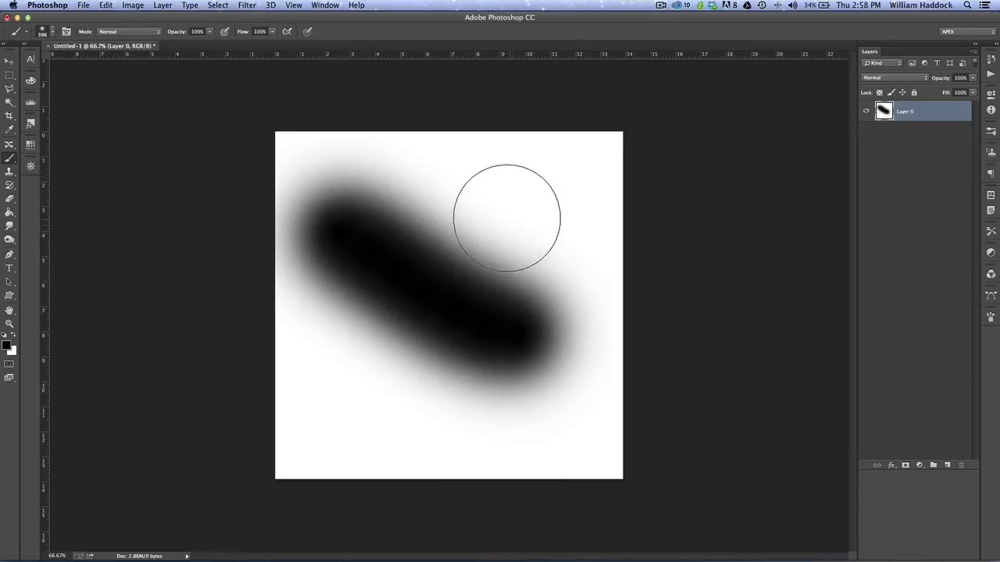
drag(505, 216, 419, 350)
key(super+alt+z)
key(super+alt+z)
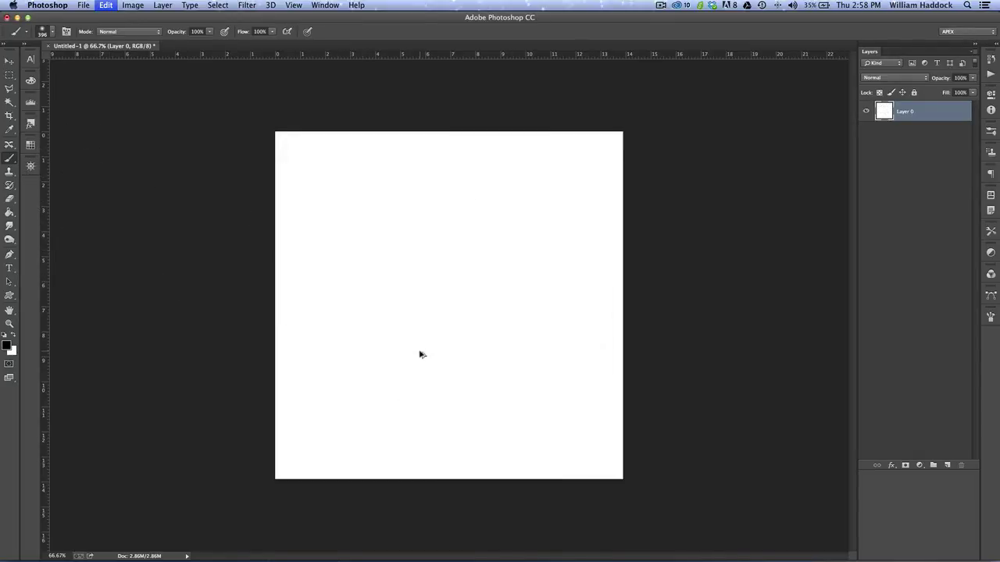
Switch to a hard round 39 px brush and paint a looping black stroke across the middle of the canvas.
right_click(422, 300)
click(492, 323)
mouse_move(311, 223)
mouse_down()
mouse_move(318, 240)
mouse_move(451, 239)
mouse_move(496, 277)
mouse_move(457, 199)
mouse_up()
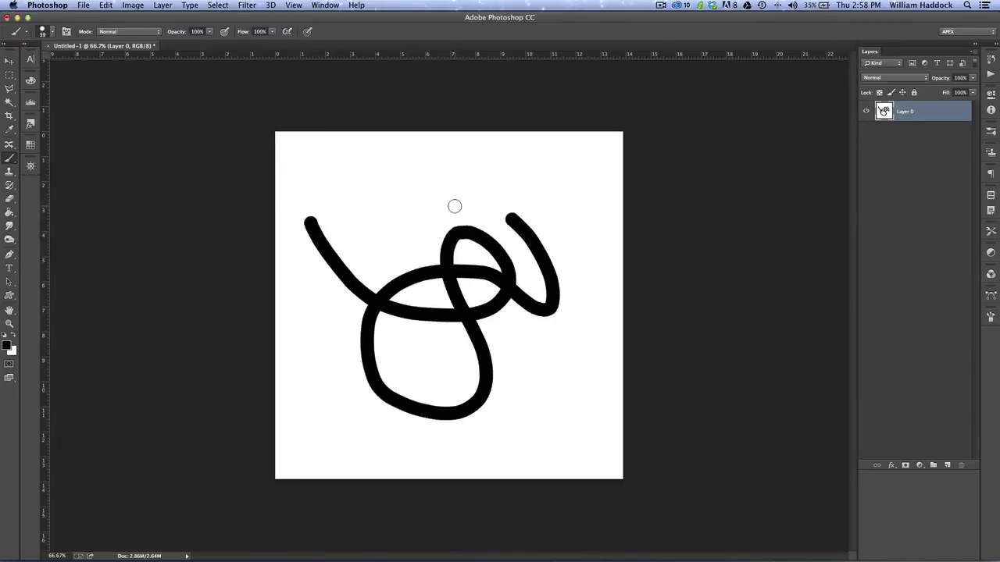
Undo the looping black brush stroke on the white layer.
key(super+alt+z)
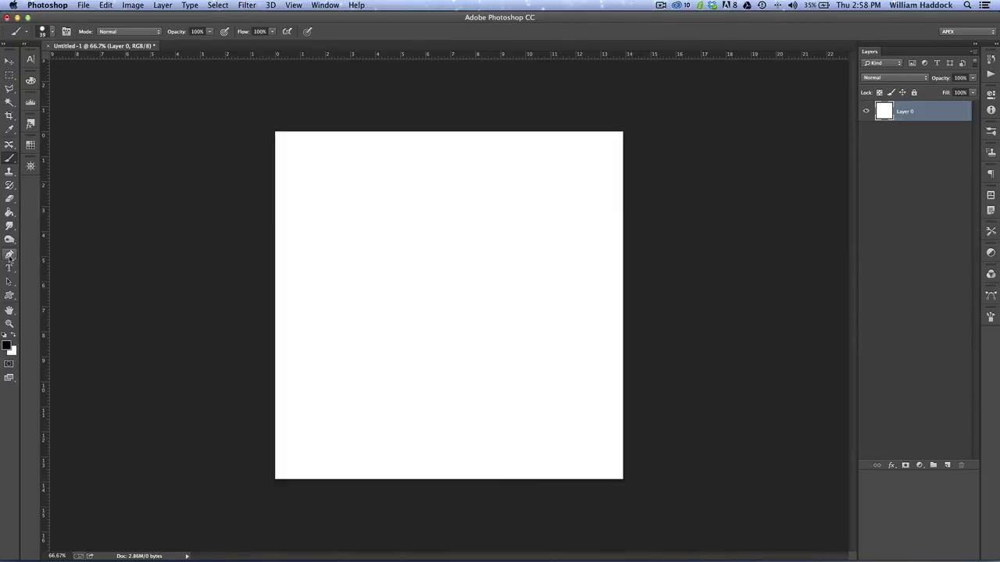
Draw a closed, six-point angular black shape on the canvas with the Pen tool, then delete it.
click(9, 256)
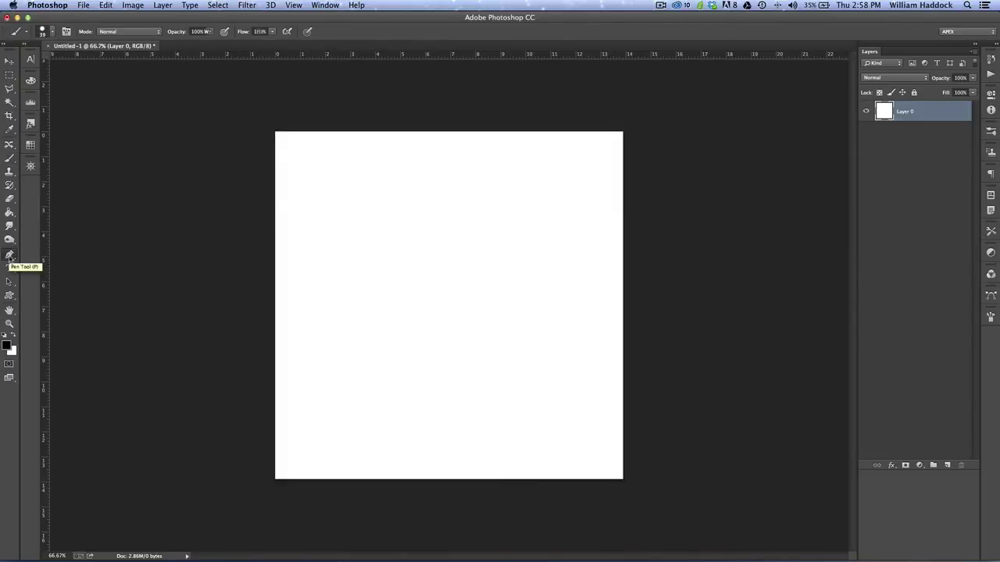
click(325, 284)
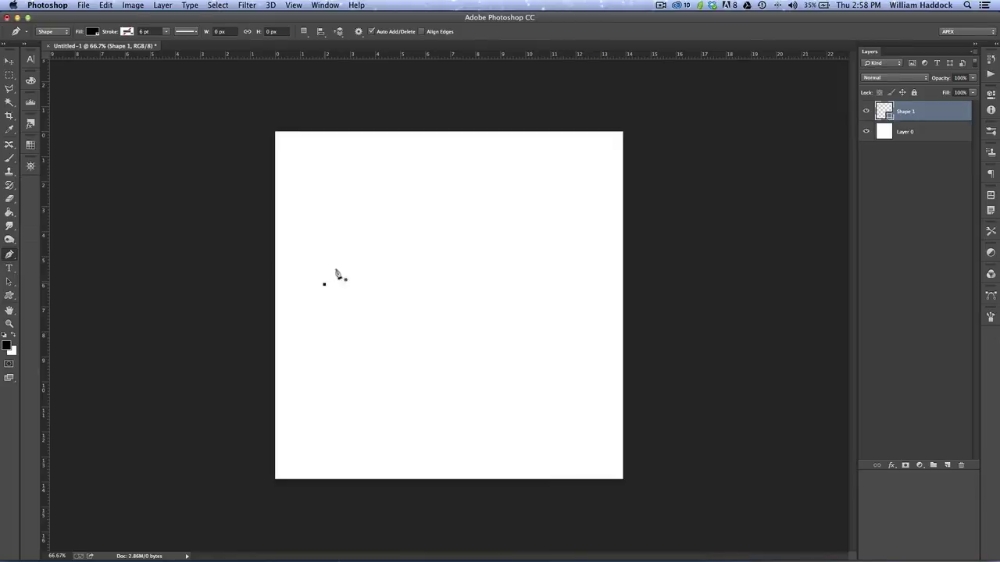
click(365, 200)
click(495, 385)
click(418, 383)
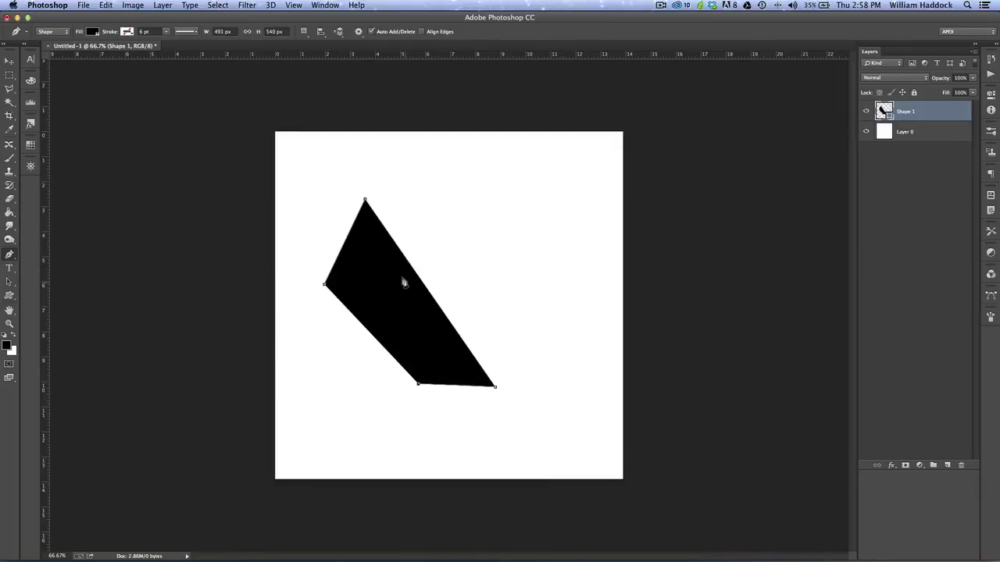
click(378, 247)
click(345, 327)
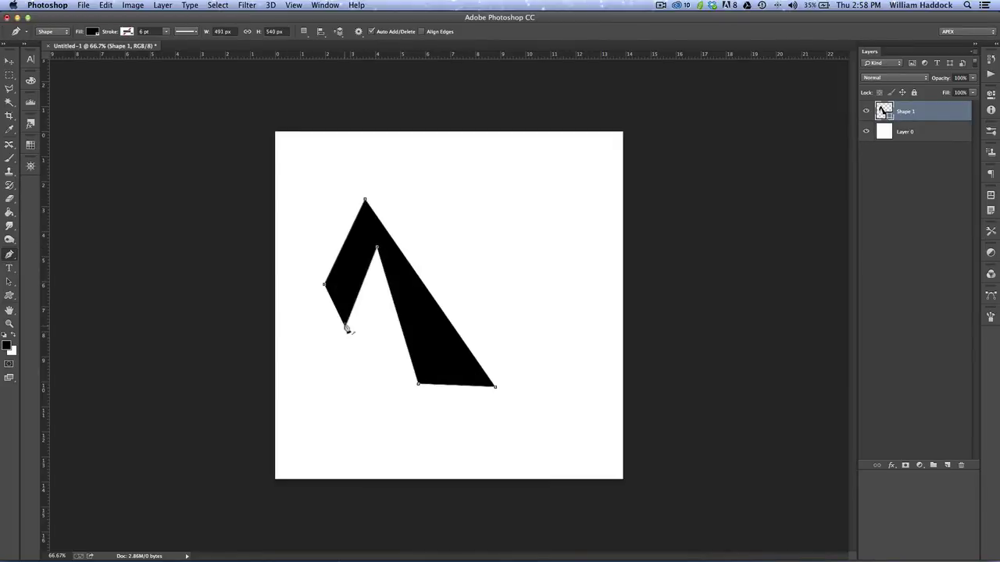
click(325, 285)
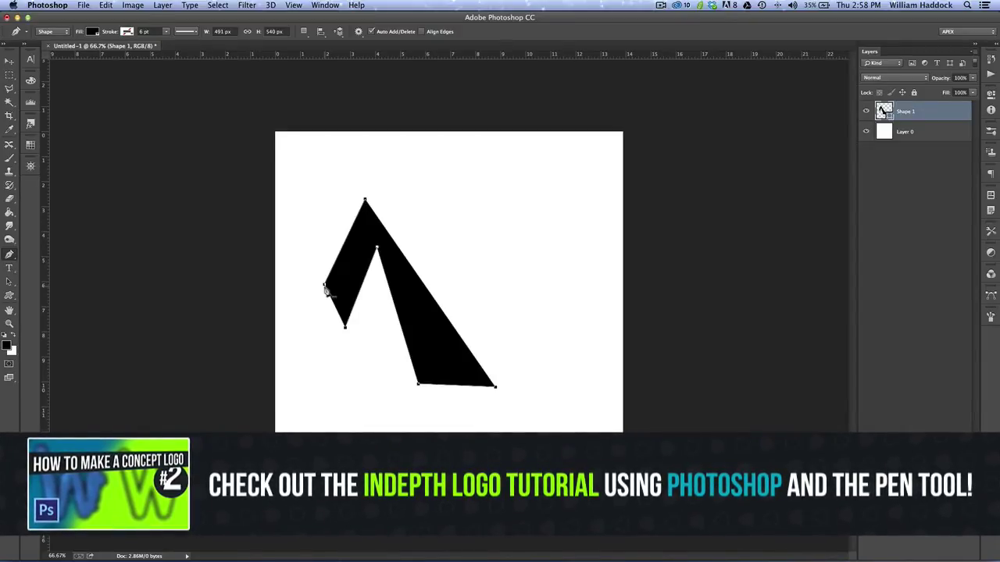
key(Delete)
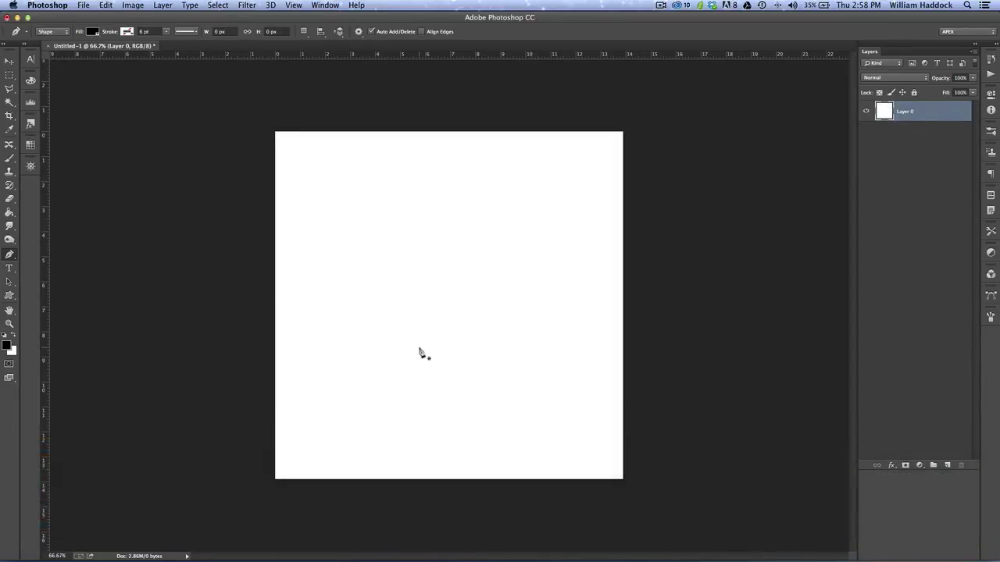
Add a line of text reading "sdfoghsdfklgj" just left of the canvas's center with the Type tool.
click(9, 268)
click(351, 273)
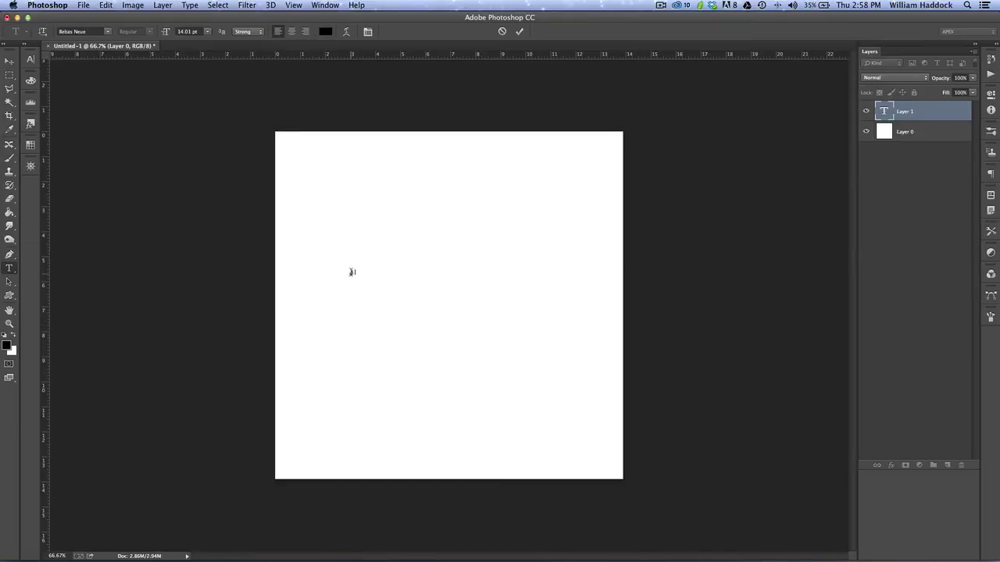
text(sdfoghsdfklgj)
key(super+s)
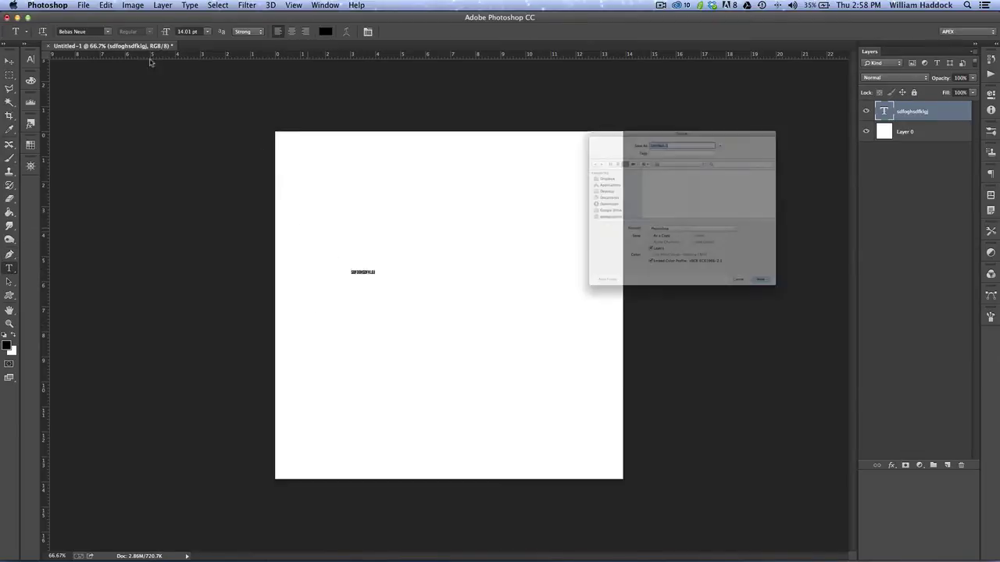
click(793, 350)
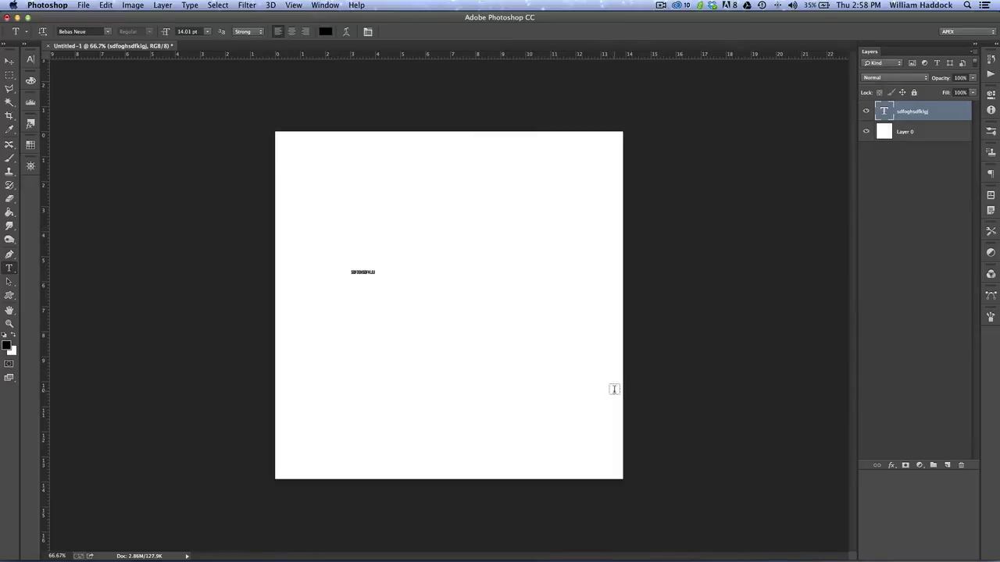
Enlarge the text to a font size of 163.01 pt.
key(super+a)
drag(165, 31, 237, 58)
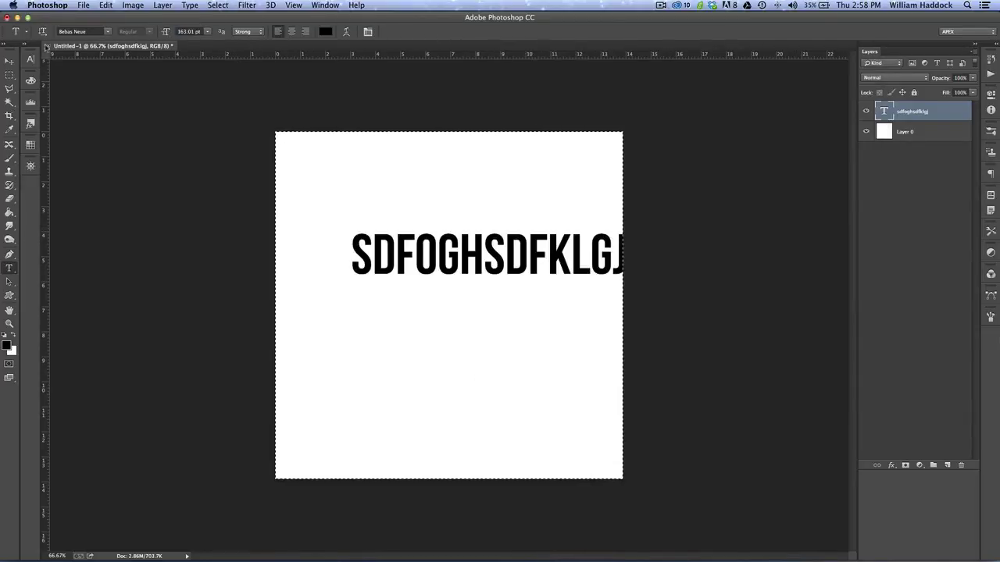
Deselect the canvas selection and move the text left and slightly down so that it fits inside the canvas.
click(10, 61)
key(m)
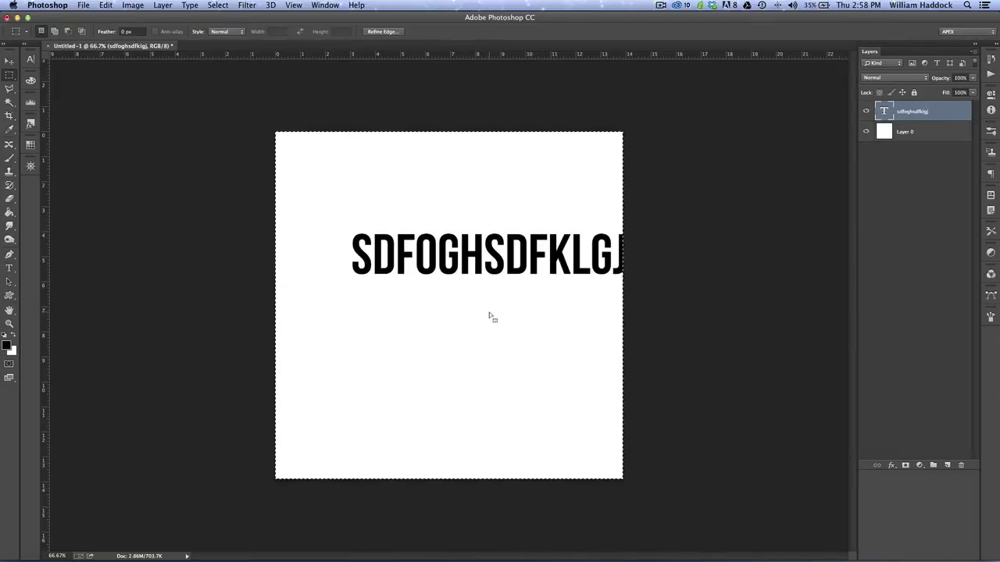
click(489, 307)
key(v)
drag(518, 275, 471, 286)
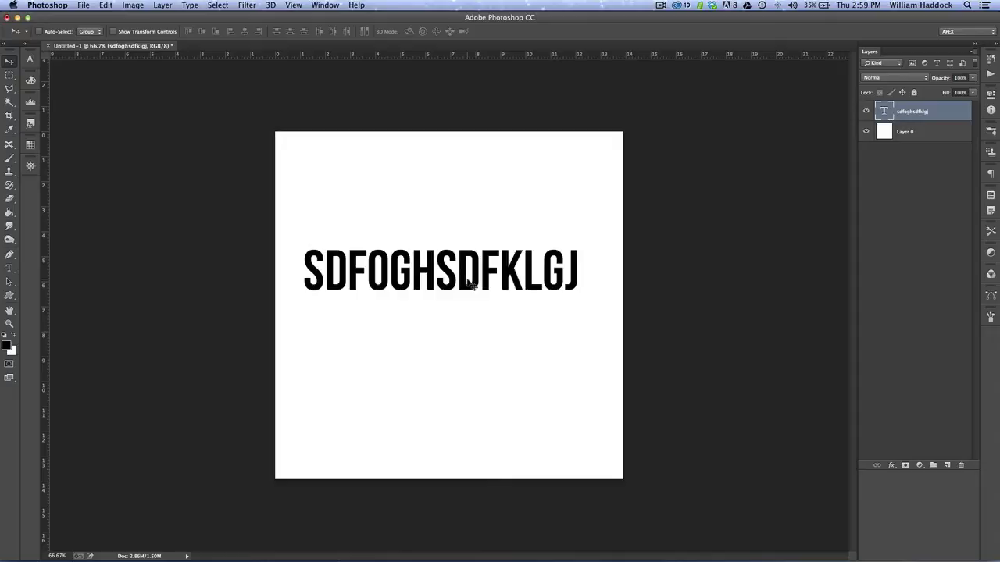
Move the text layer beneath Layer 0, toggle Layer 0's visibility off and on, and return the text layer above it.
click(918, 137)
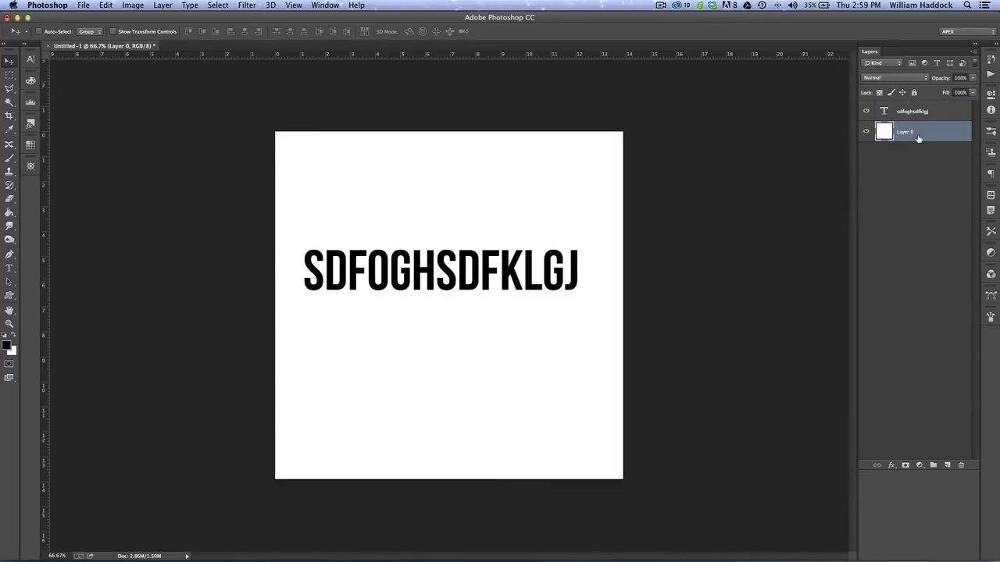
click(904, 116)
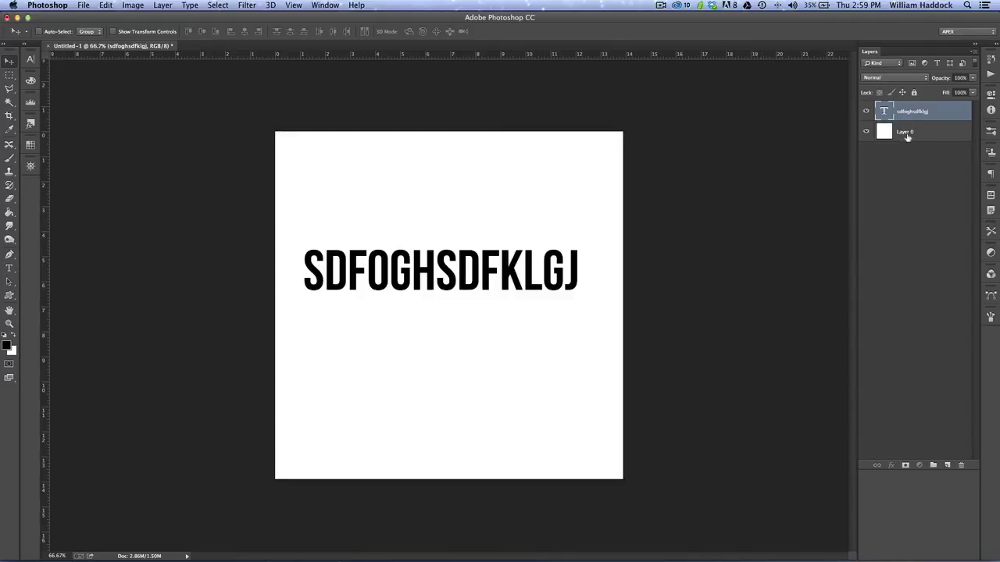
drag(929, 115, 926, 150)
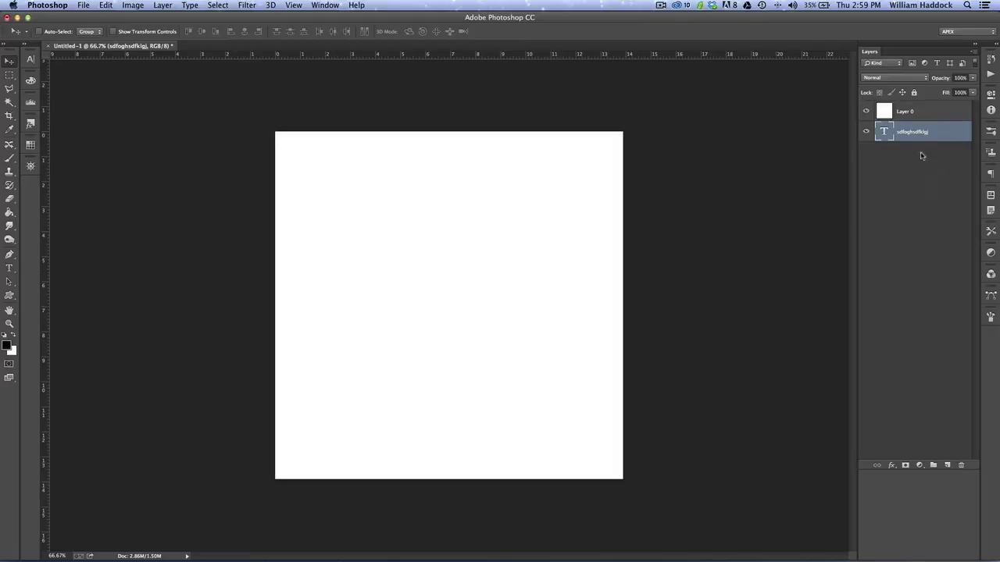
click(866, 111)
click(866, 111)
drag(909, 133, 907, 112)
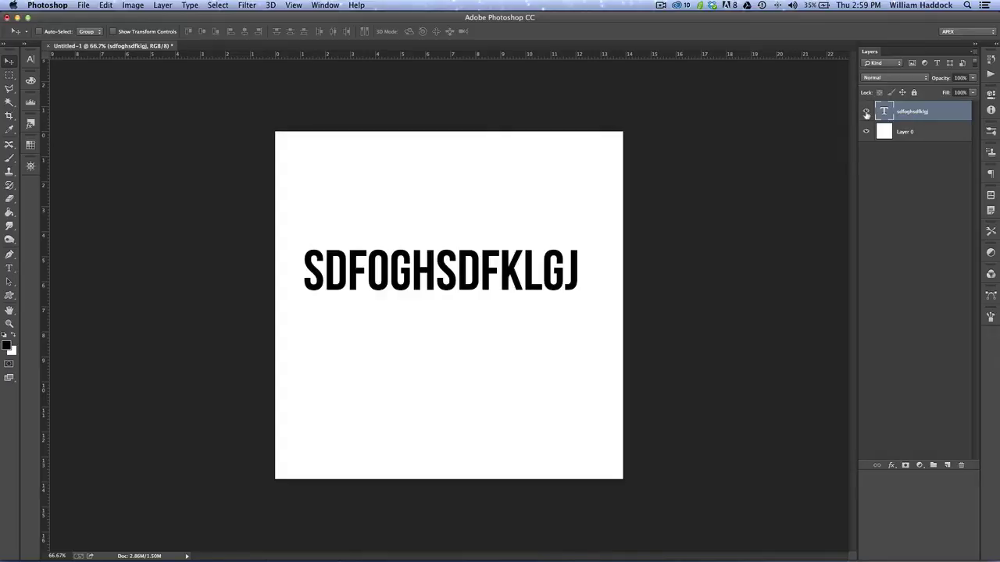
Hide the text layer and show it again.
click(866, 112)
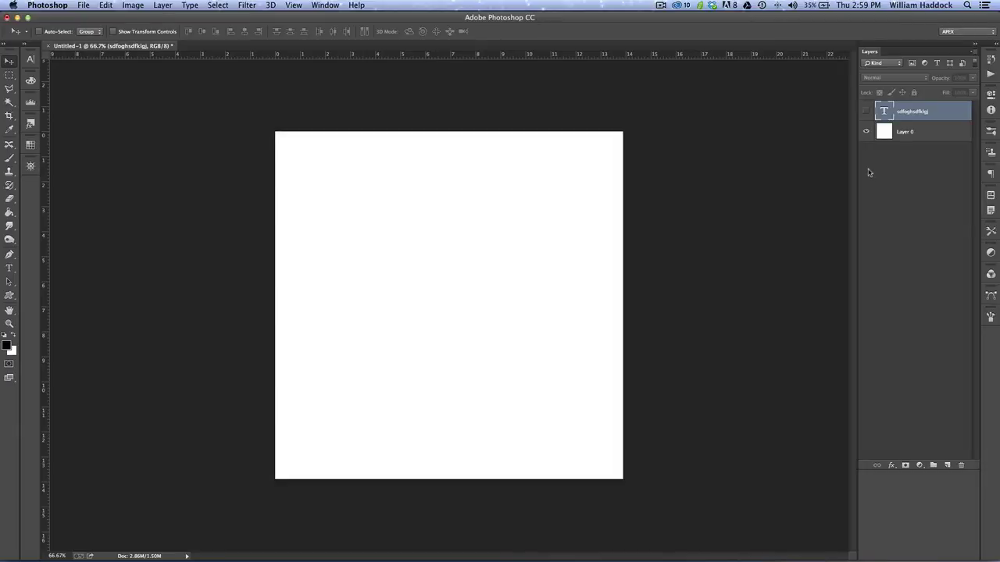
click(866, 113)
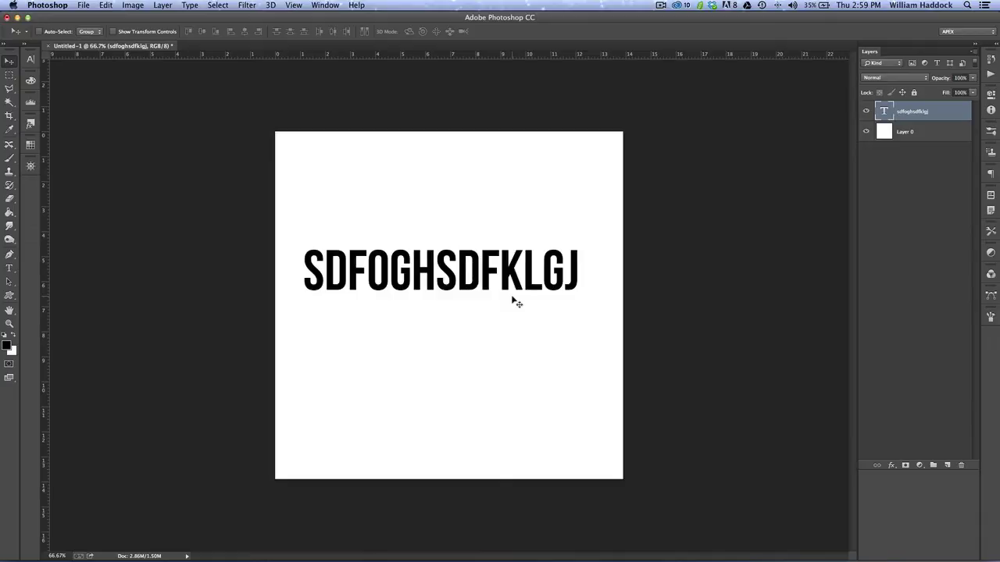
Create a new layer above the text and paint a looping black stroke across the lettering with the Brush tool.
click(947, 466)
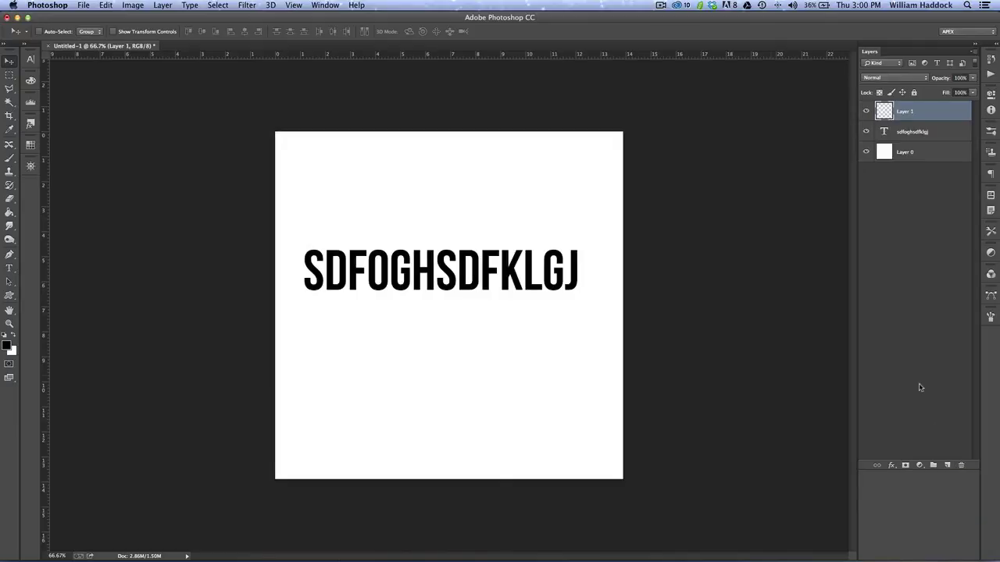
click(9, 157)
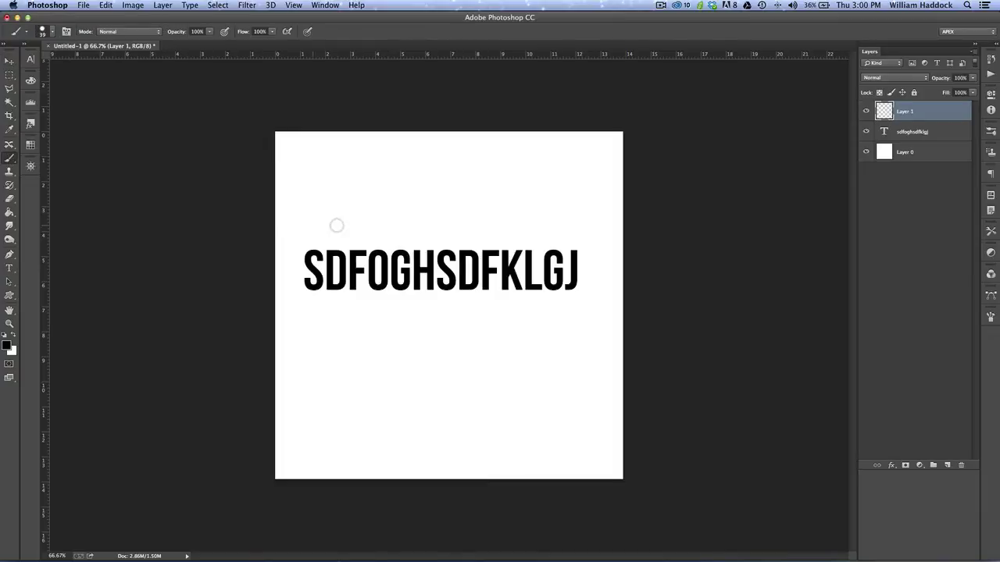
mouse_move(311, 205)
mouse_down()
mouse_move(373, 198)
mouse_move(470, 296)
mouse_move(410, 365)
mouse_move(394, 291)
mouse_move(493, 226)
mouse_up()
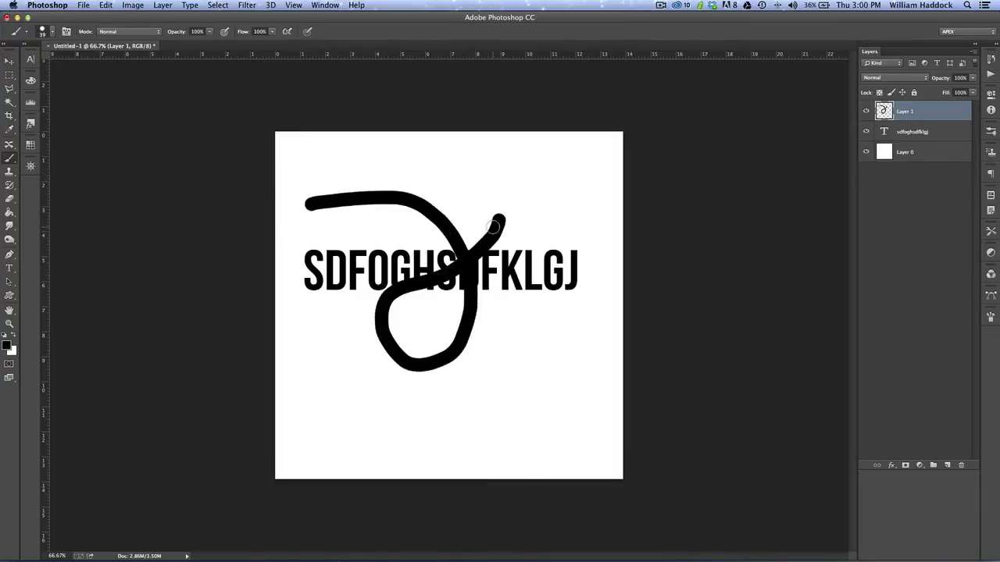
key(v)
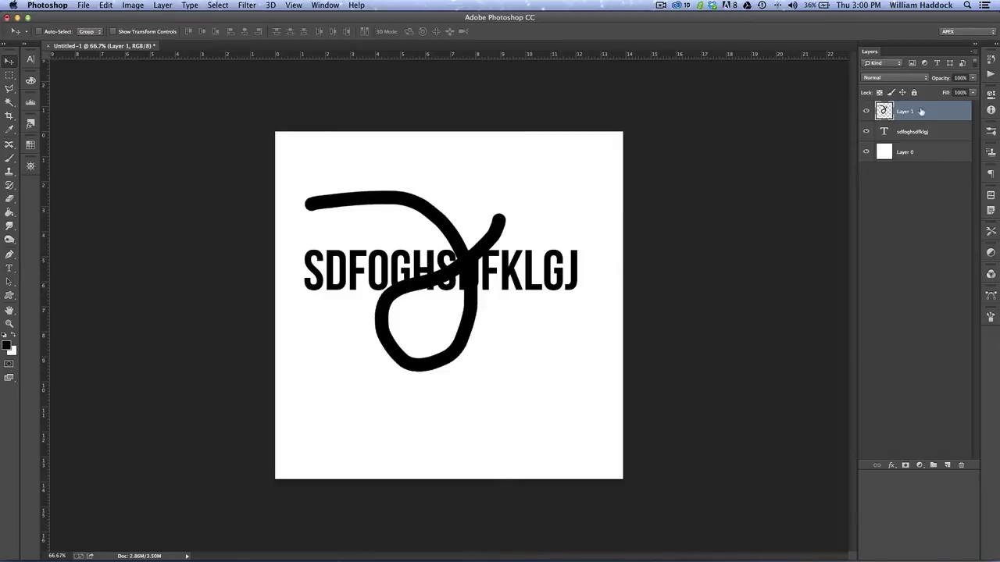
Preview a red Color Overlay at 100% opacity on the brush stroke's layer and cancel the layer style.
double_click(921, 112)
click(350, 139)
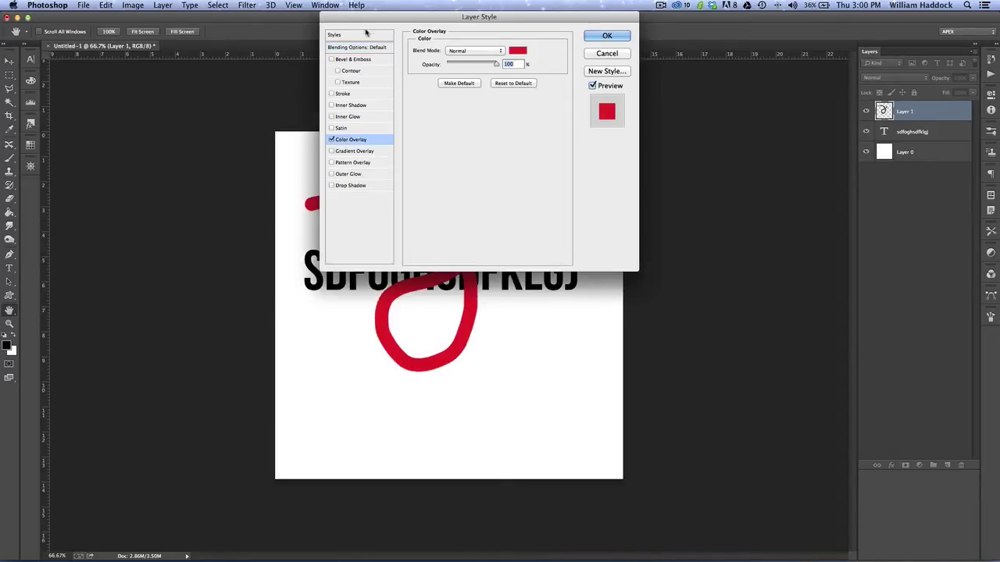
drag(365, 33, 778, 105)
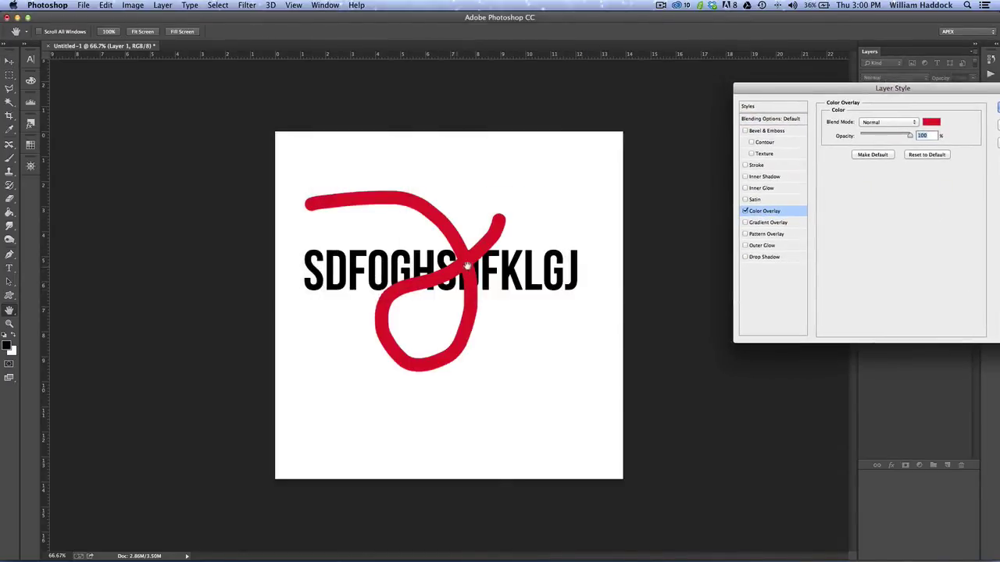
drag(844, 89, 560, 69)
click(725, 109)
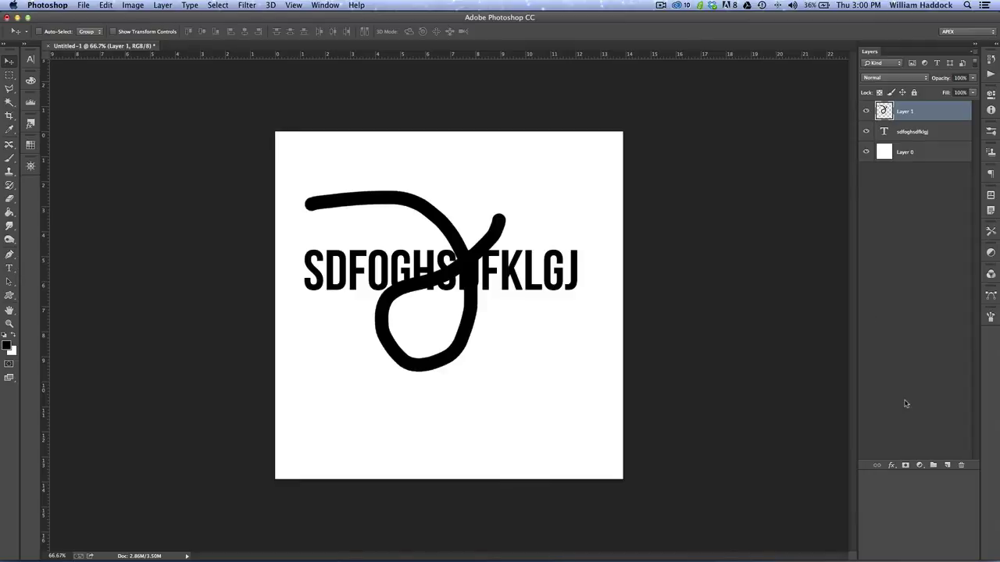
Create a layer group and move Layer 1 and the text layer into it.
click(933, 465)
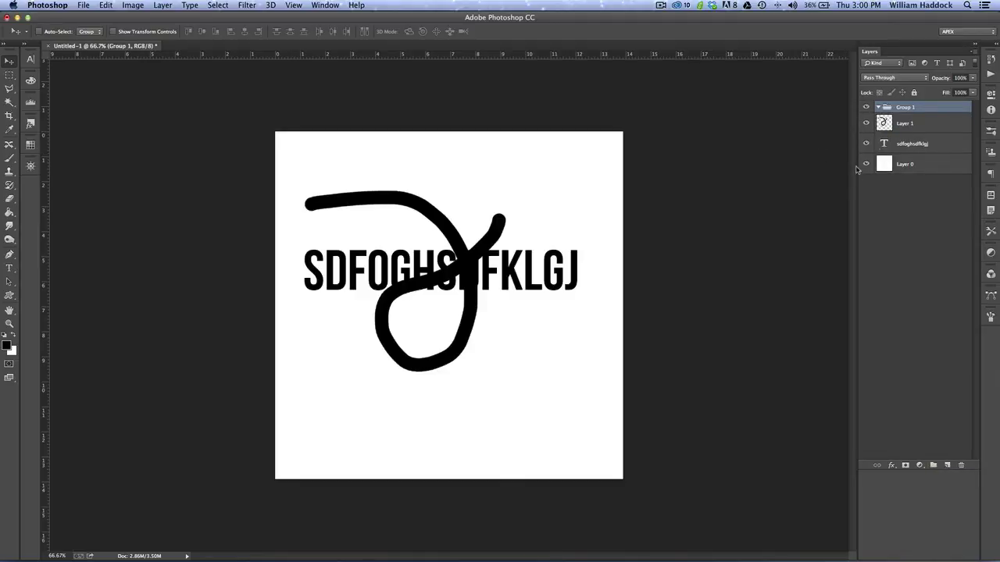
click(908, 125)
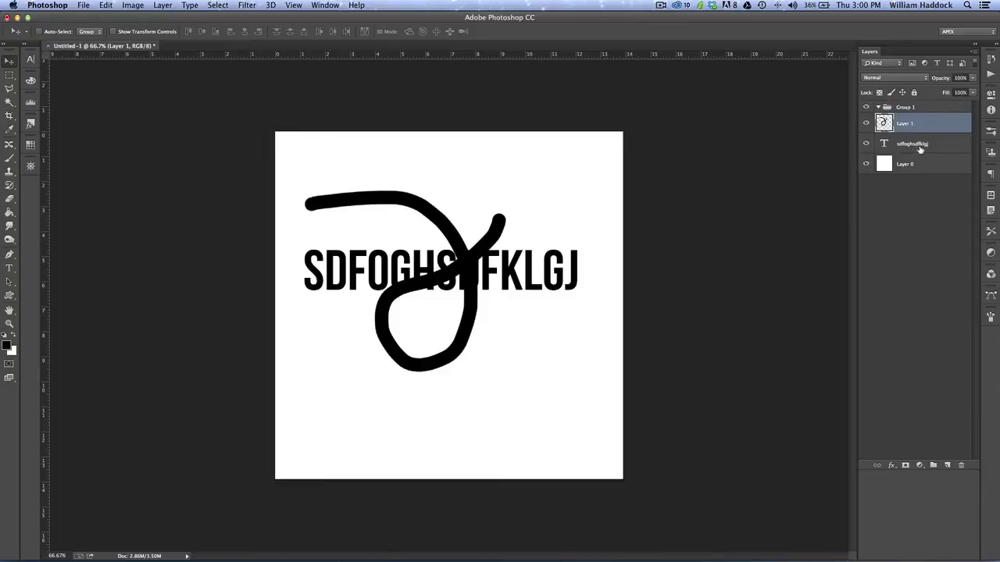
drag(925, 130, 905, 111)
drag(934, 150, 927, 109)
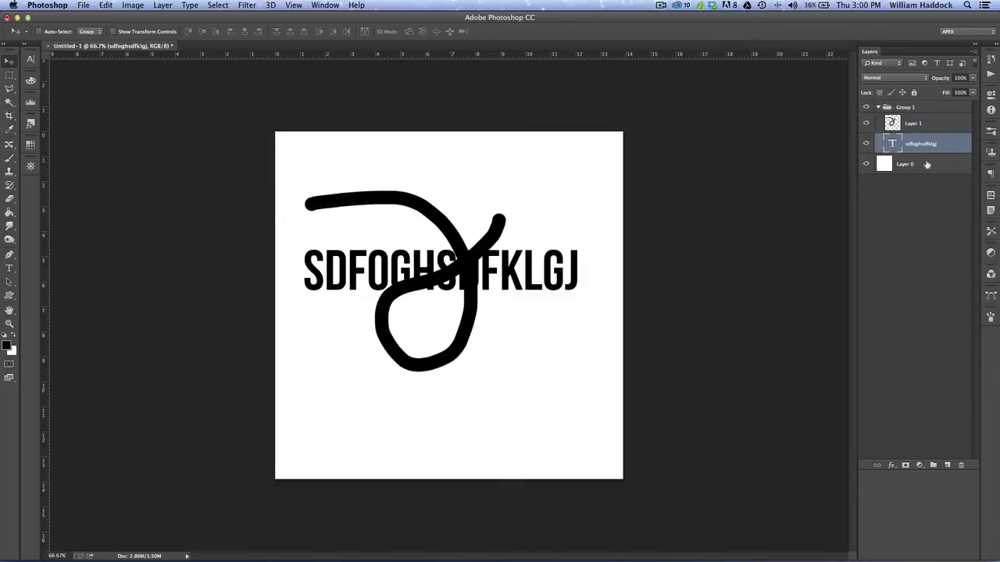
Collapse and expand the layer group to check its contents, leaving it collapsed.
click(878, 107)
click(878, 107)
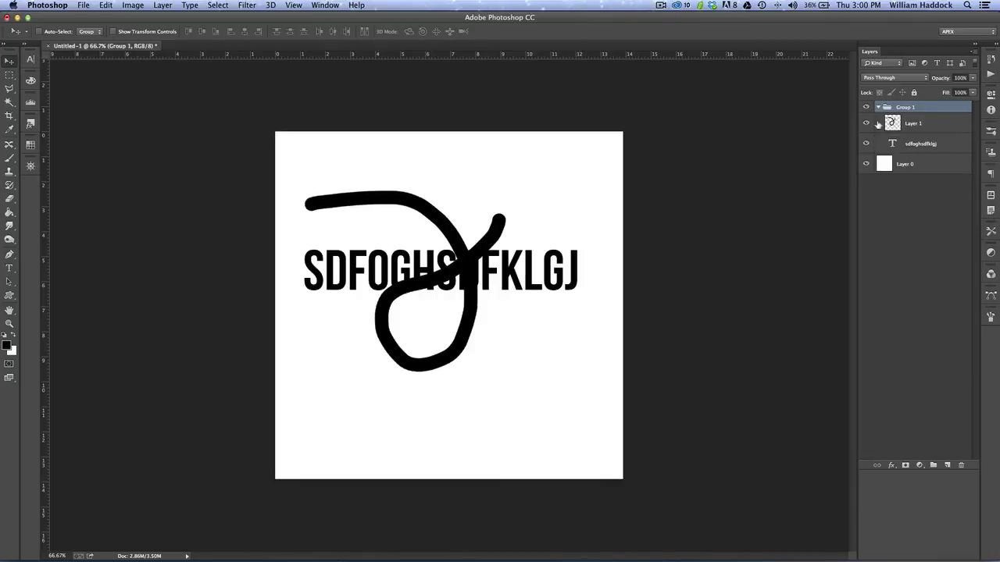
click(878, 108)
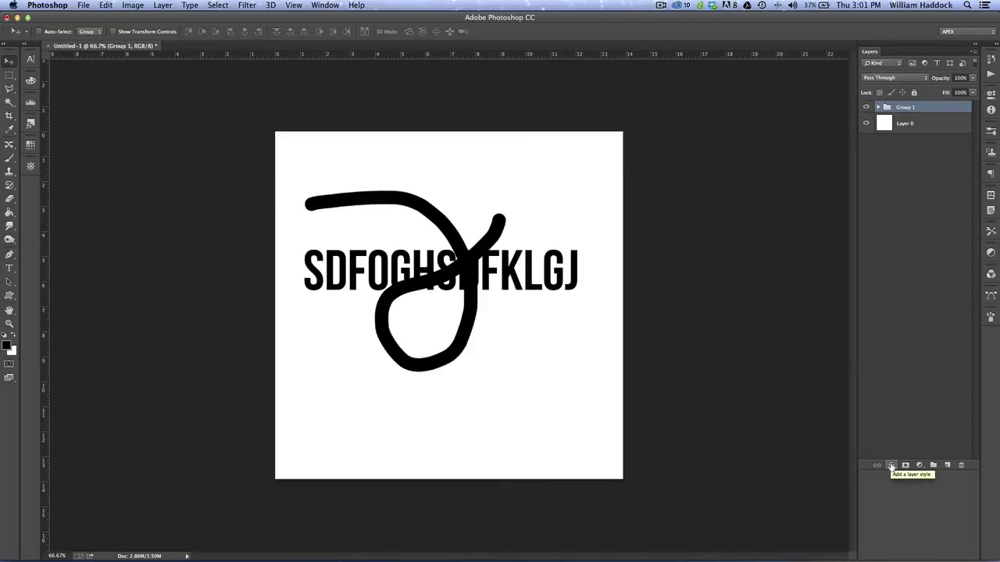
click(892, 466)
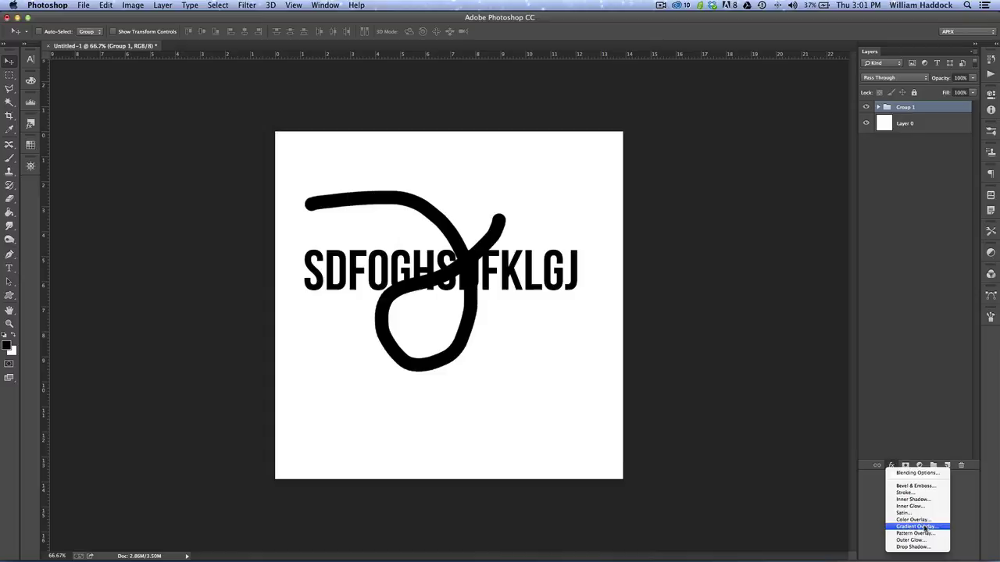
click(893, 467)
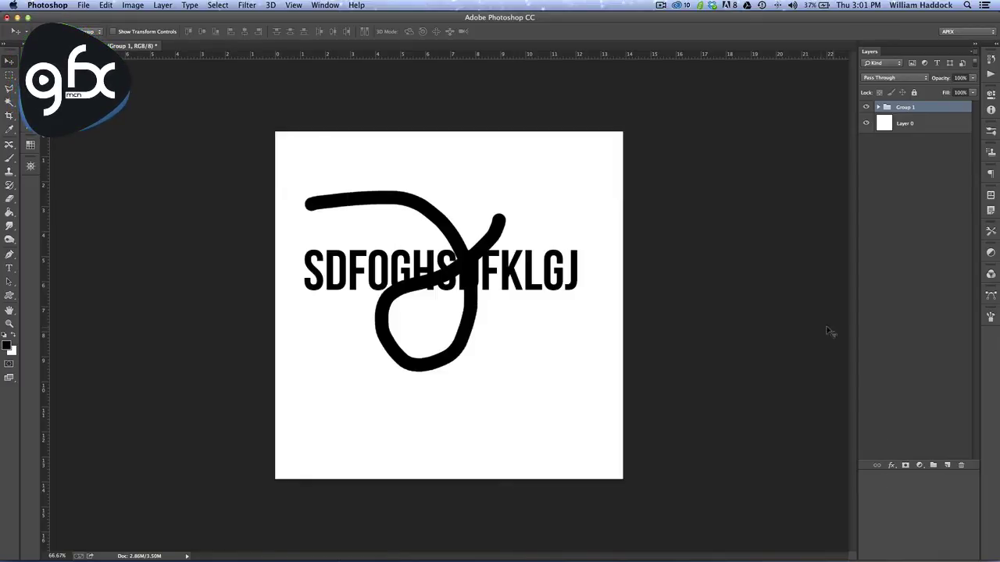
click(660, 5)
click(658, 7)
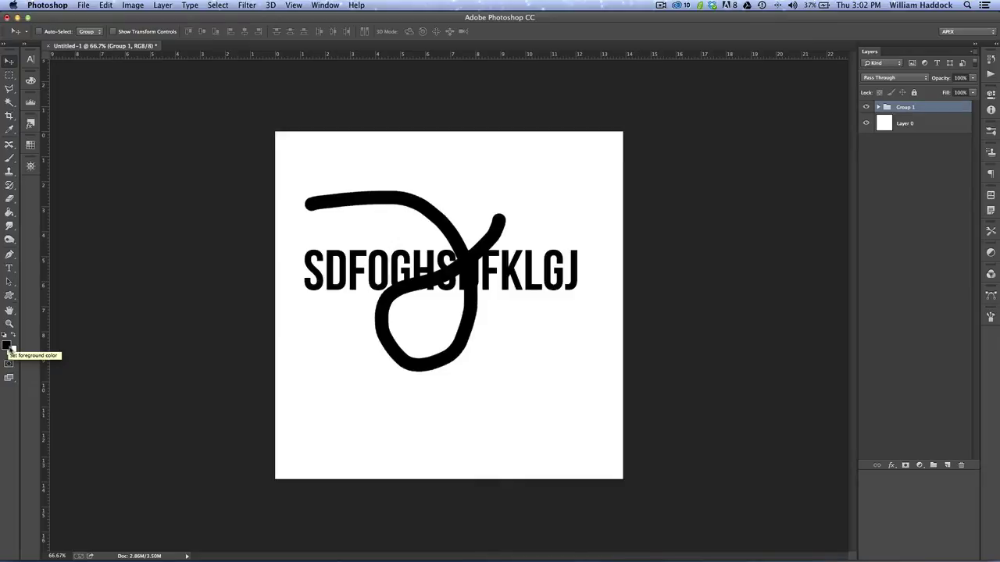
Set the foreground color to bright red (#fe0000).
click(7, 347)
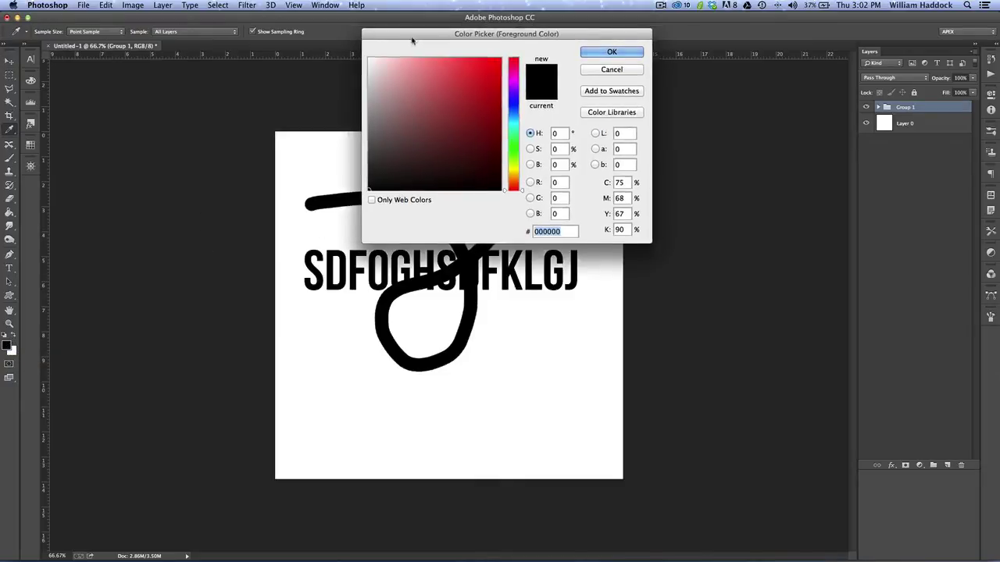
drag(417, 34, 388, 74)
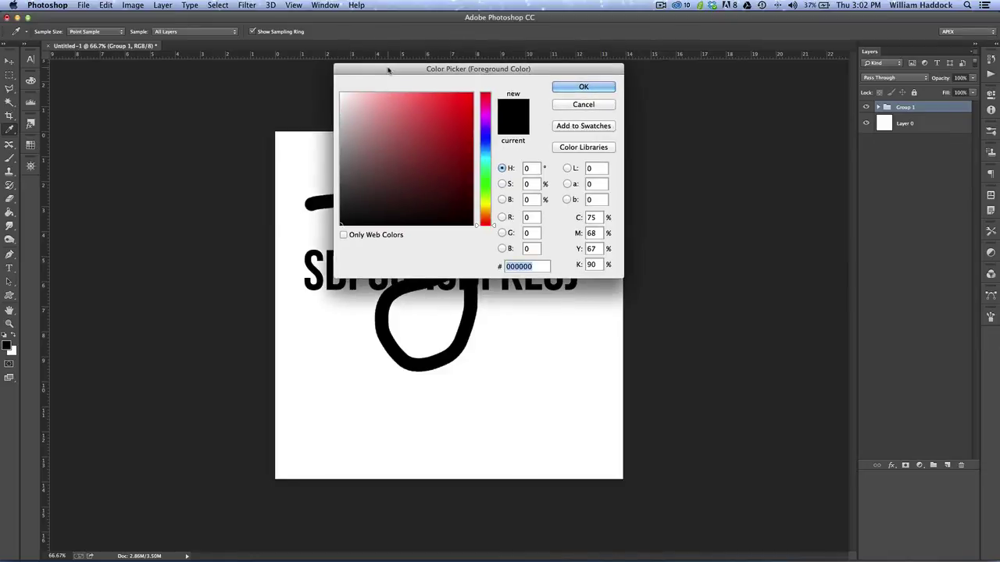
click(451, 115)
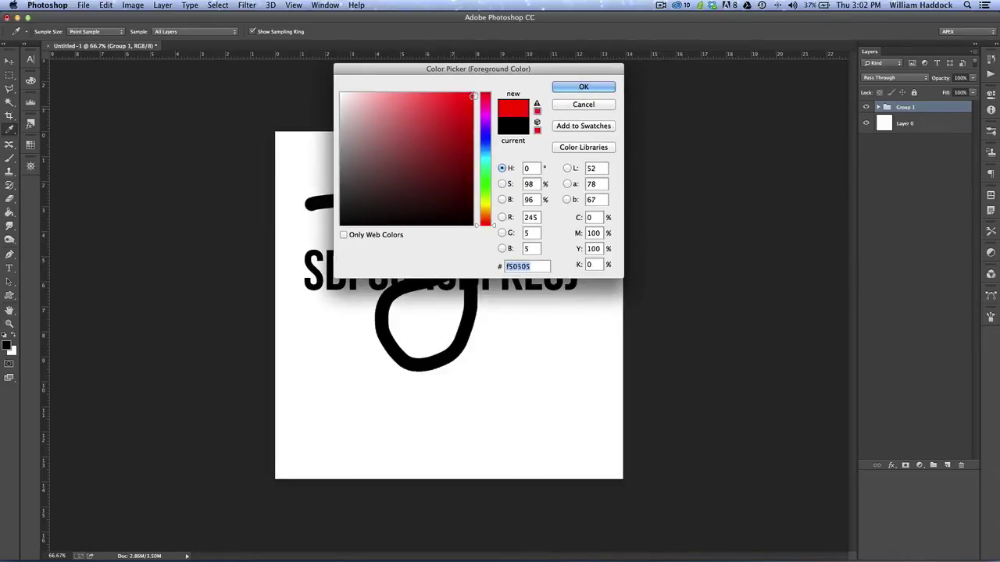
click(582, 87)
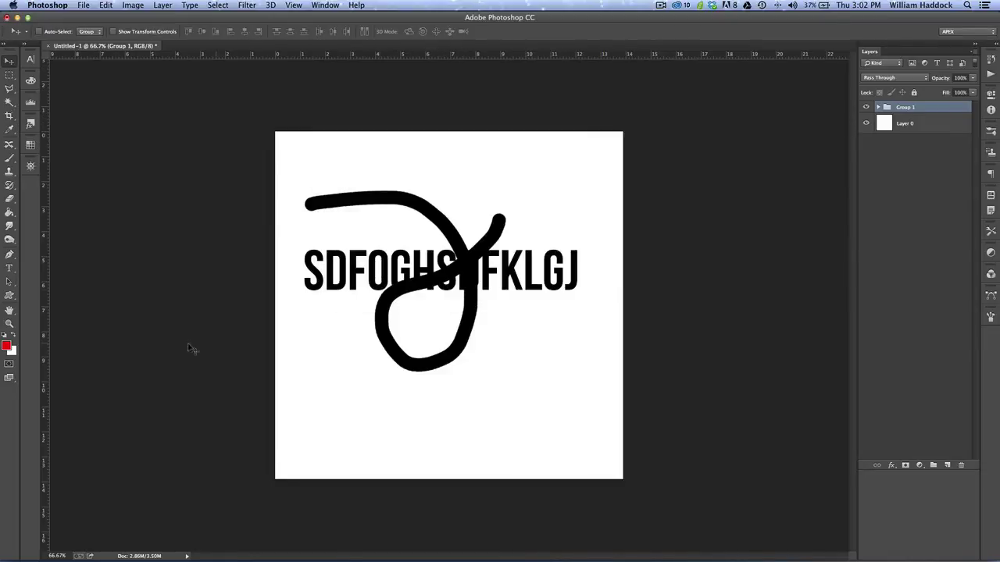
Set the background color to orange (#e76b10).
click(13, 352)
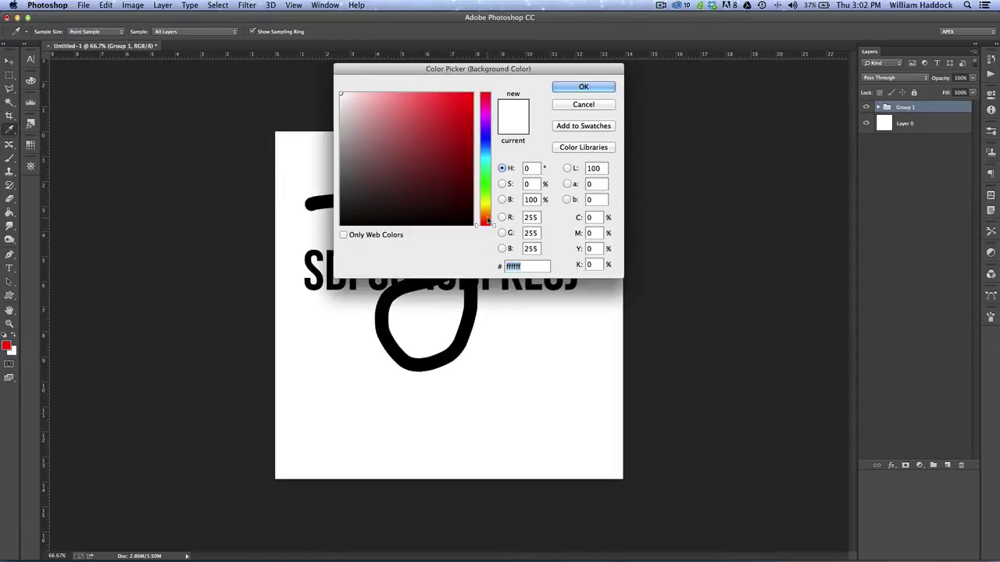
click(489, 217)
drag(465, 127, 464, 116)
click(572, 88)
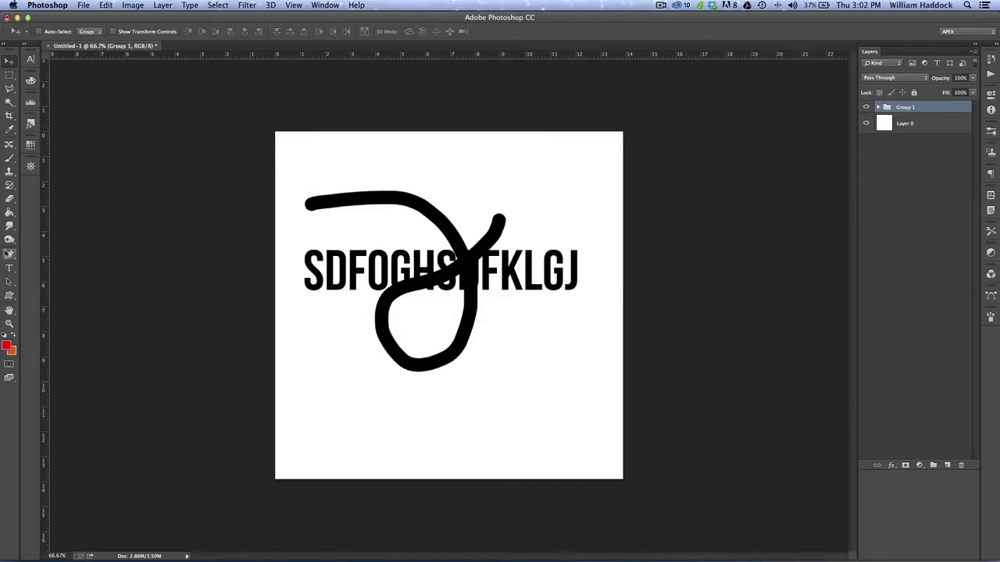
Create a new layer above Group 1 and paint a curved red Brush stroke above the black stroke.
click(10, 157)
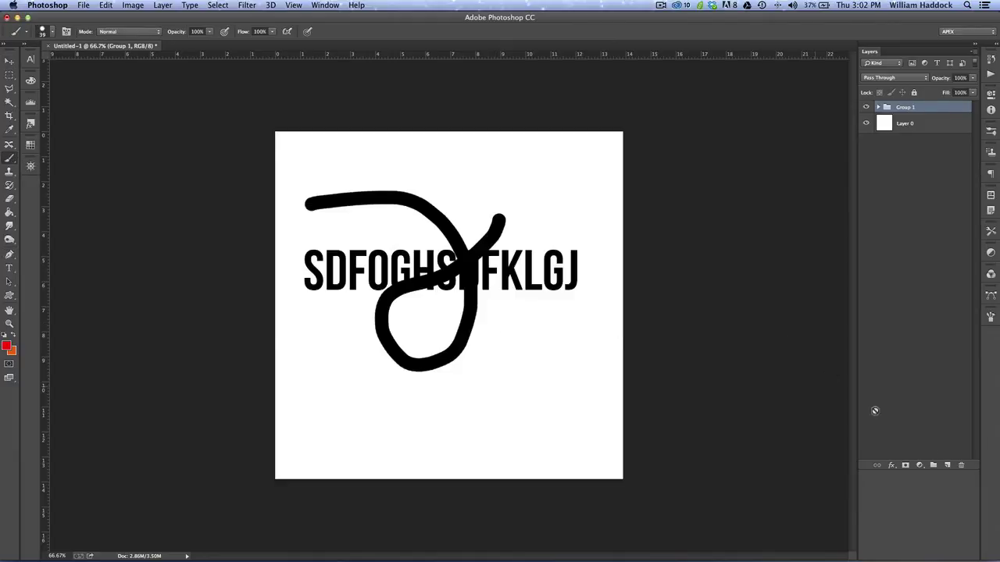
click(948, 466)
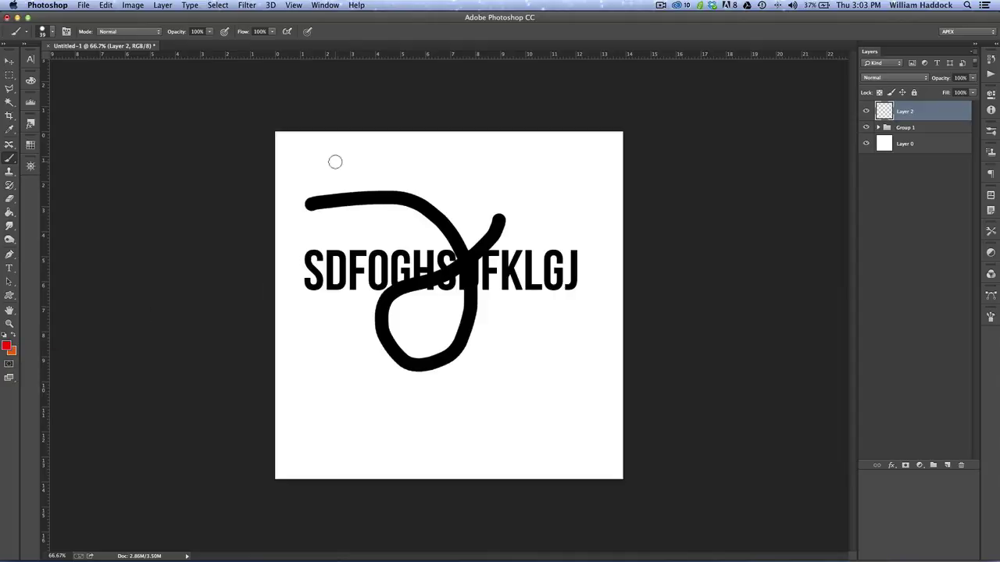
mouse_move(335, 162)
mouse_down()
mouse_move(466, 175)
mouse_move(492, 201)
mouse_up()
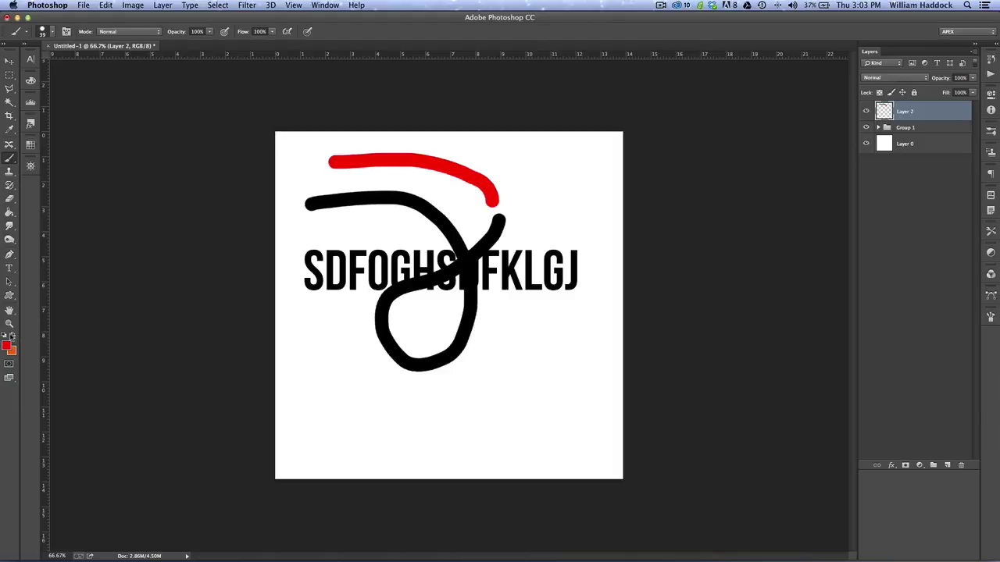
Swap the foreground and background colors, paint a curved orange stroke sweeping across the lettering, and swap the colors back.
click(14, 335)
click(354, 181)
mouse_move(354, 181)
mouse_down()
mouse_move(443, 187)
mouse_move(478, 251)
mouse_move(549, 192)
mouse_up()
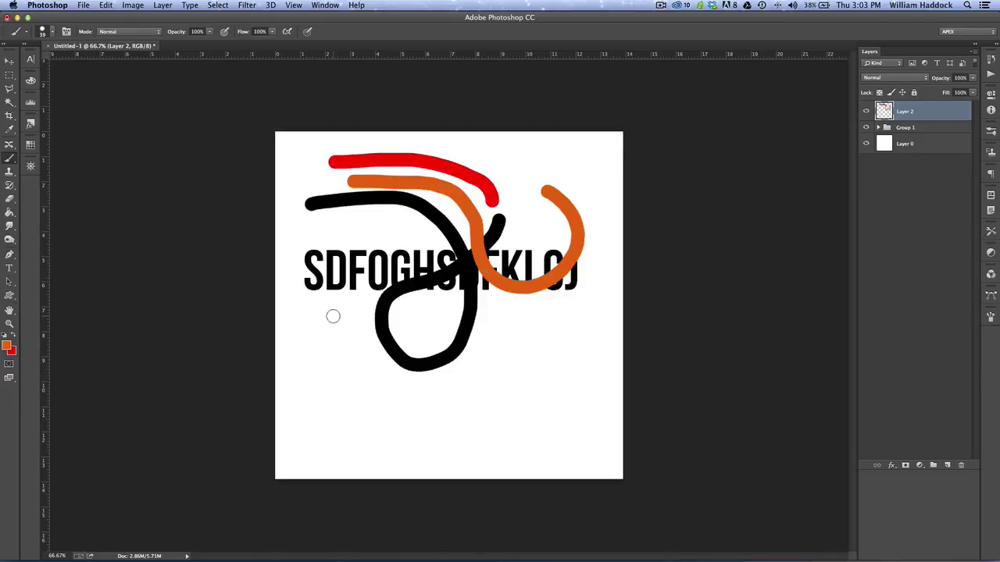
click(13, 335)
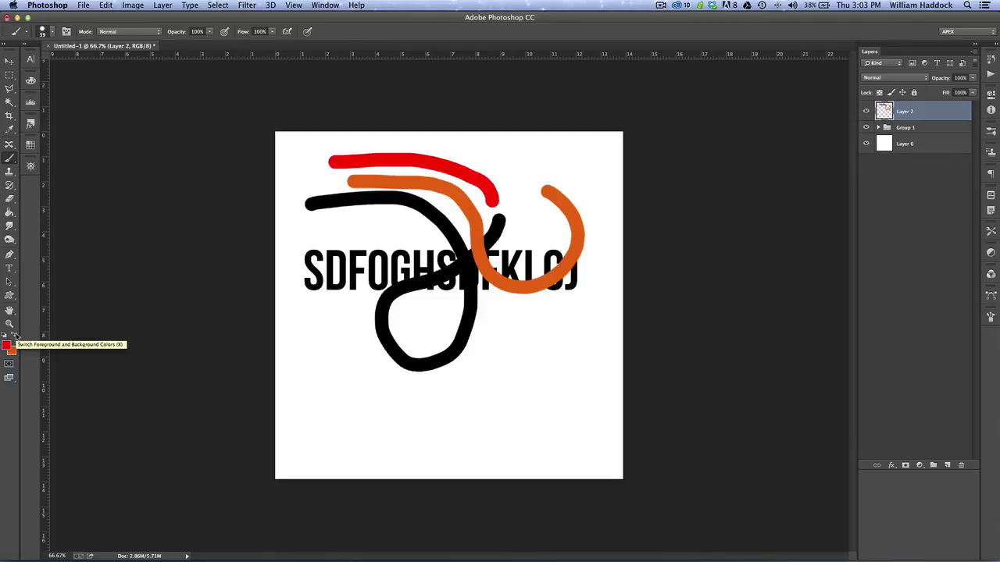
Fill Layer 0 with blue (#245dd3) using the Paint Bucket tool.
click(14, 218)
click(15, 219)
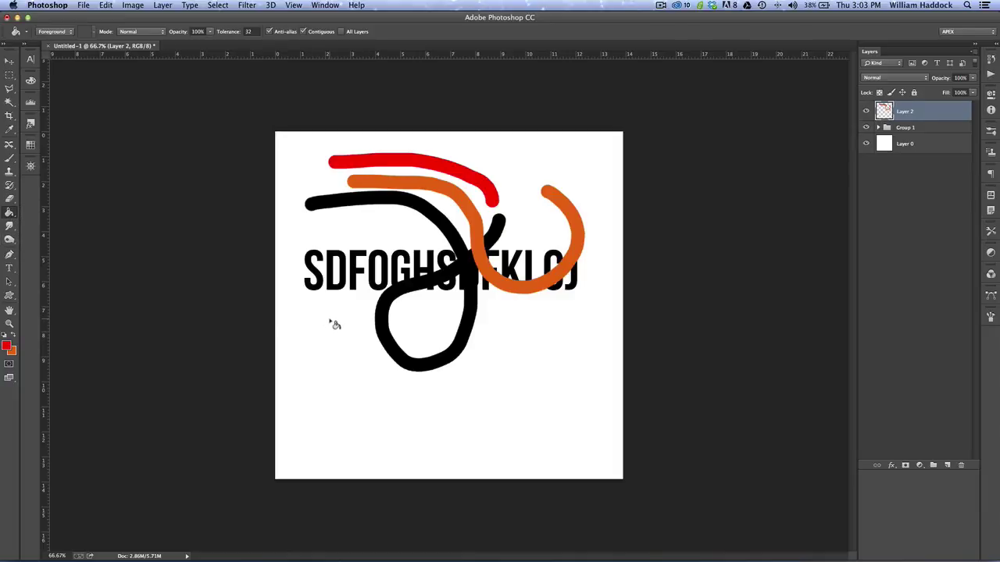
click(948, 148)
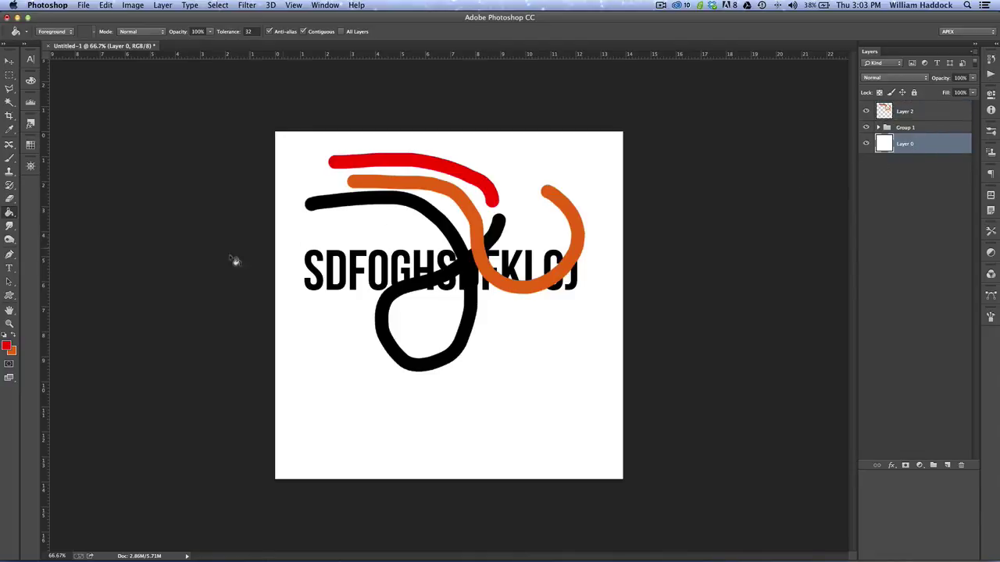
click(7, 346)
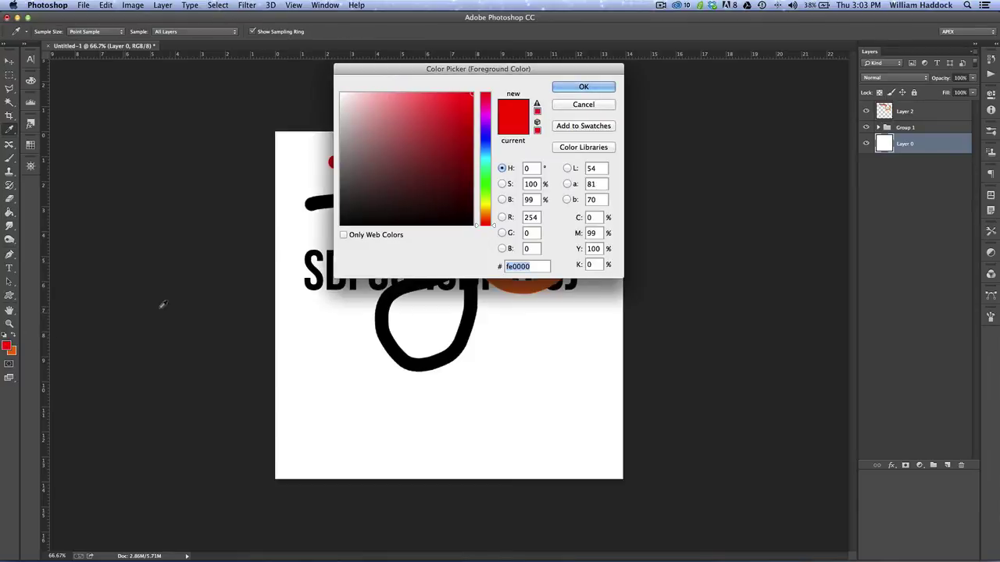
click(485, 146)
click(450, 130)
click(560, 92)
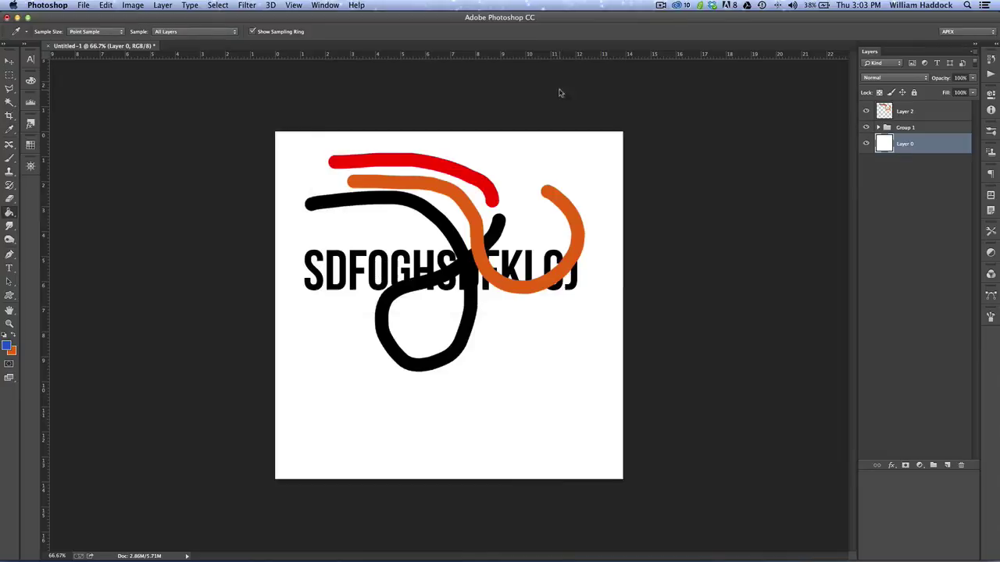
key(g)
click(434, 318)
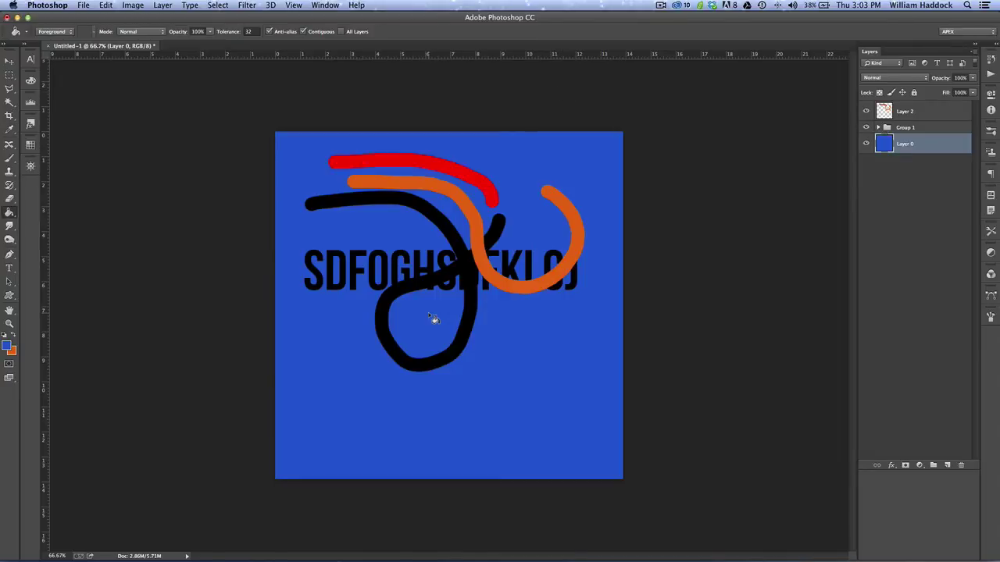
Draw a roughly square rectangular marquee selection in the lower-left area of the blue canvas.
key(m)
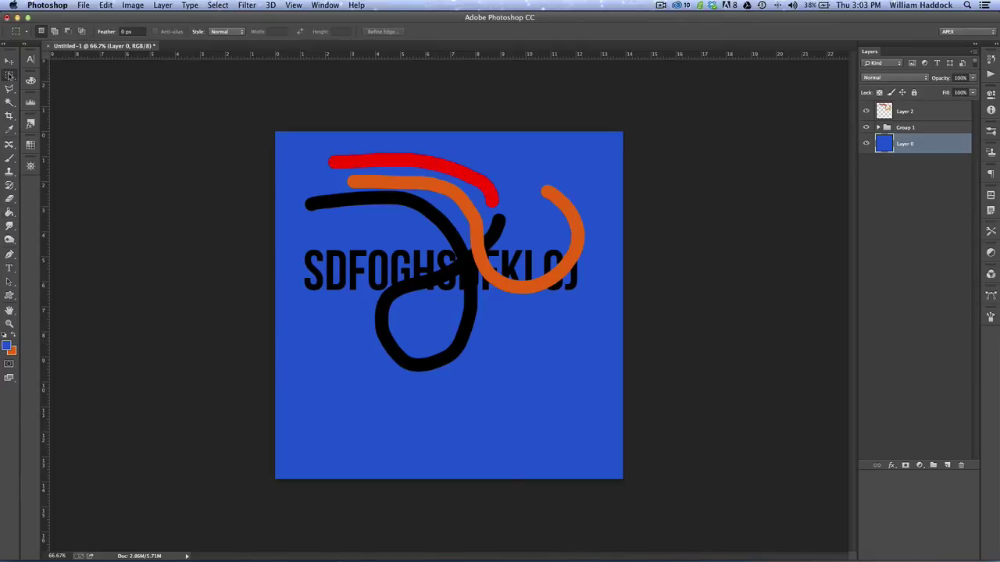
click(10, 75)
click(10, 76)
drag(295, 360, 375, 442)
Fill the square selection on Layer 0 with light blue (#759def) and deselect it.
click(6, 346)
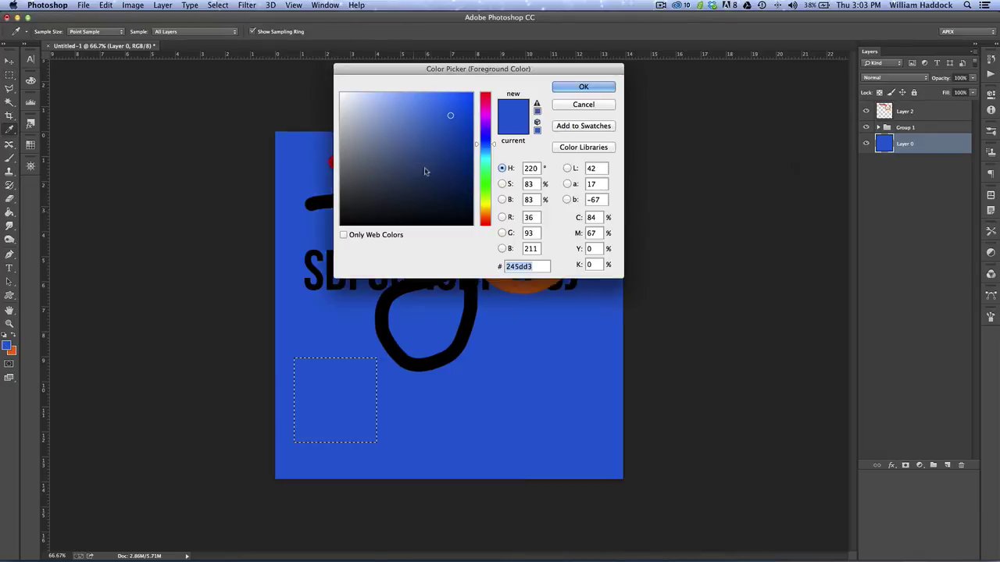
click(407, 101)
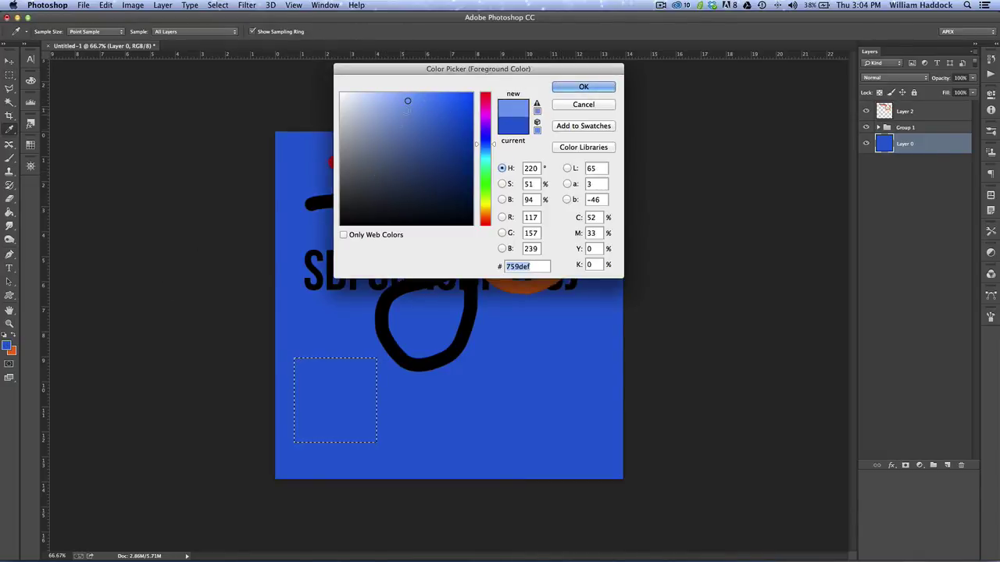
click(565, 91)
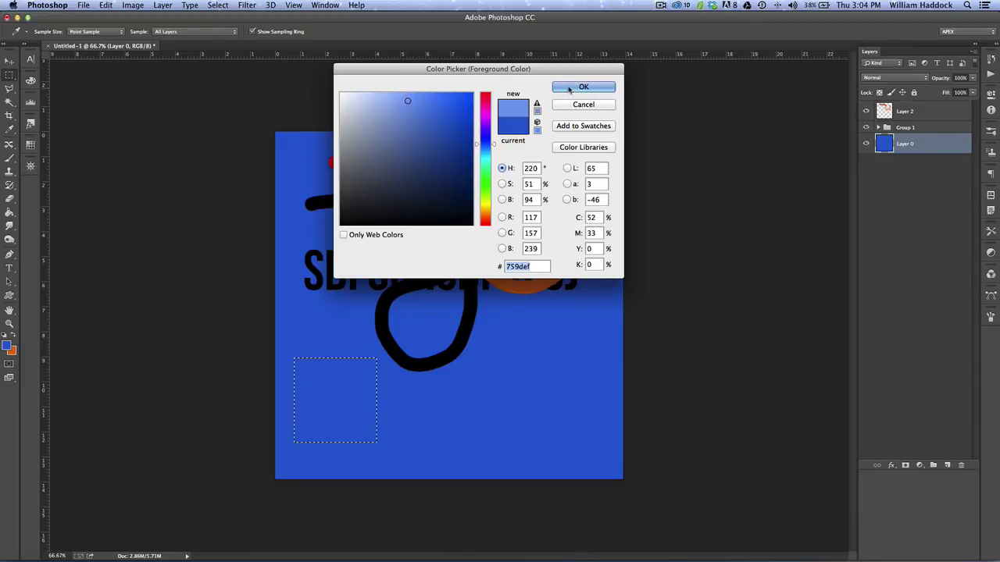
click(9, 214)
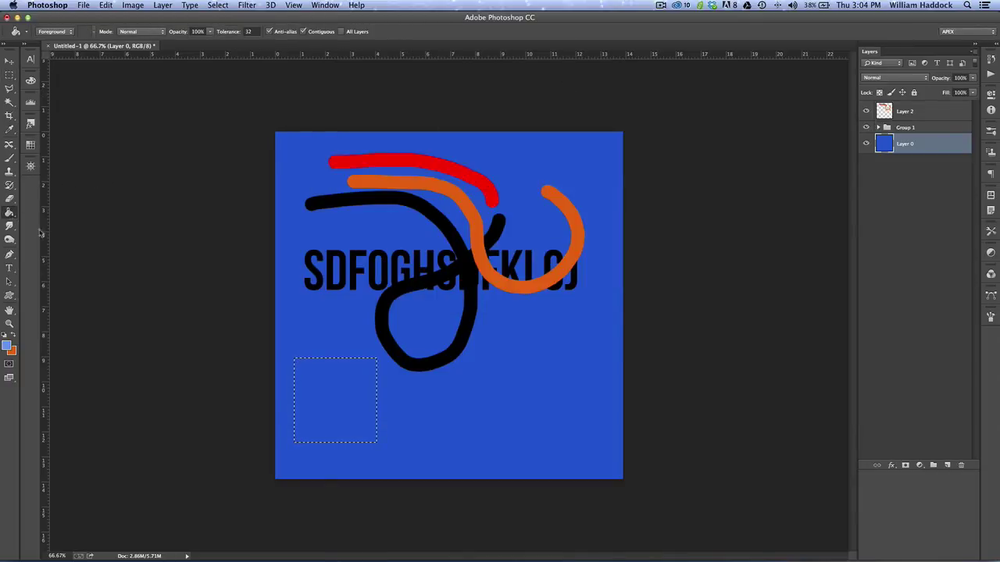
click(315, 400)
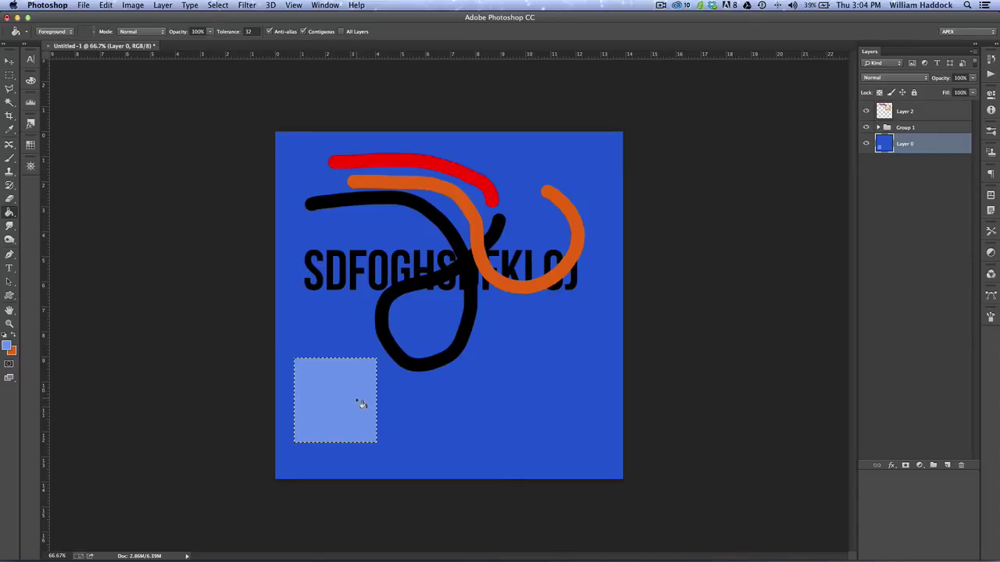
key(super+d)
Marquee a second square overlapping the light blue one, fill it with the orange background color using the Paint Bucket, and deselect.
key(m)
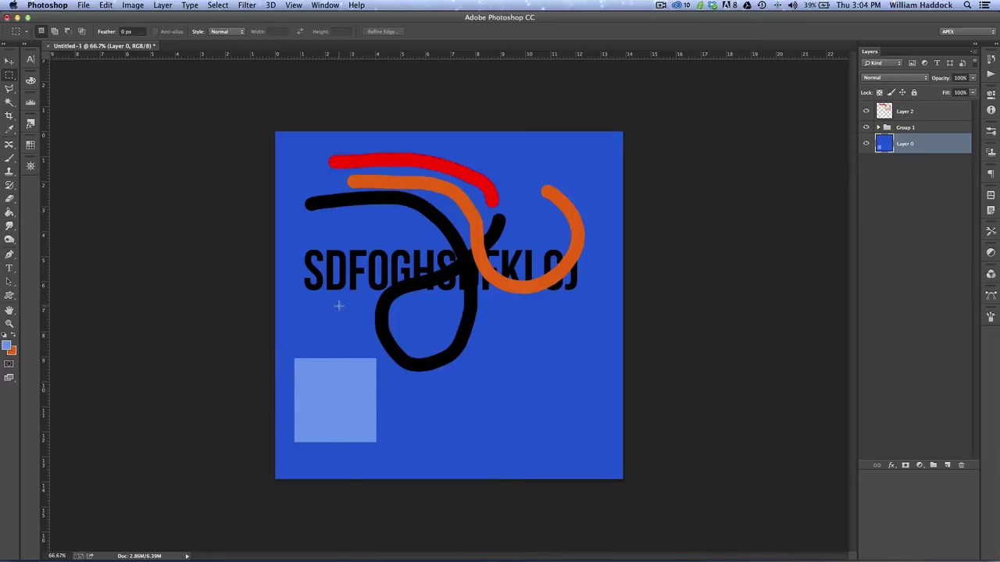
drag(342, 303, 438, 405)
key(x)
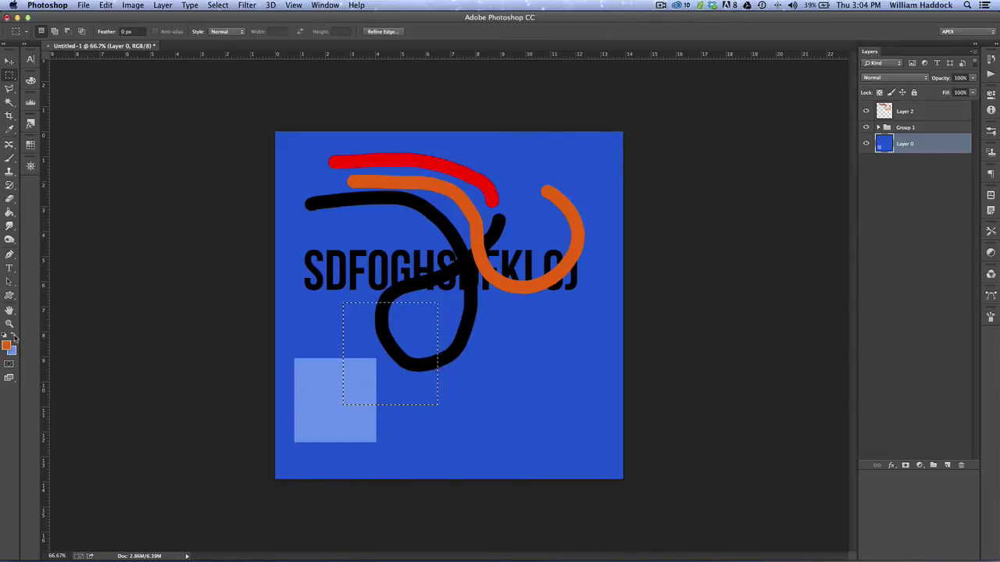
key(g)
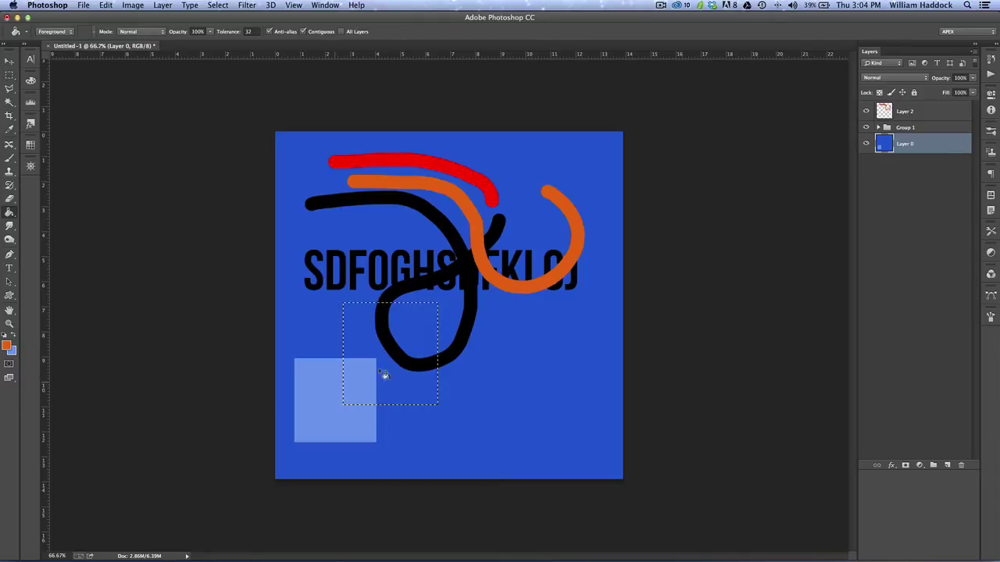
click(397, 361)
key(v)
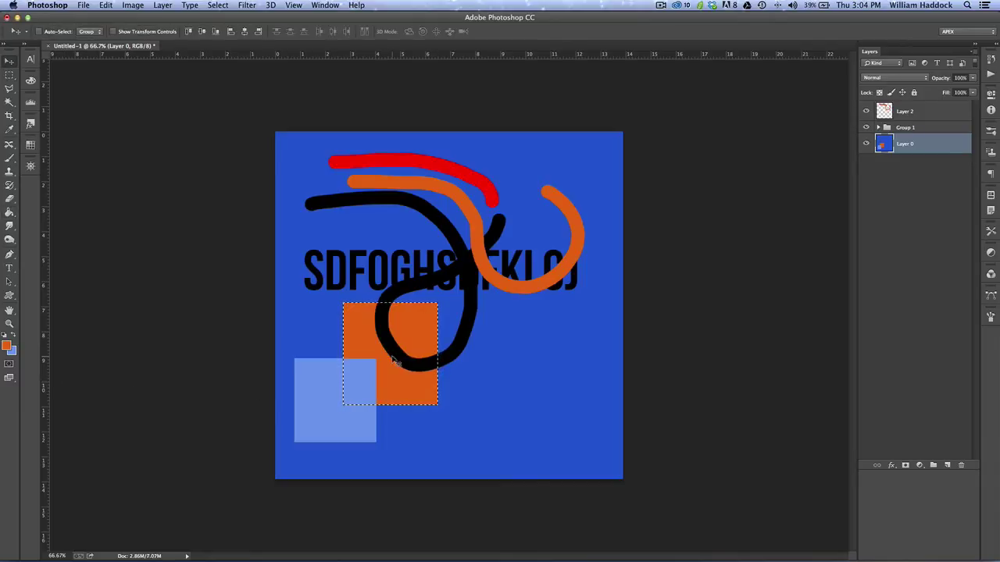
key(m)
click(394, 360)
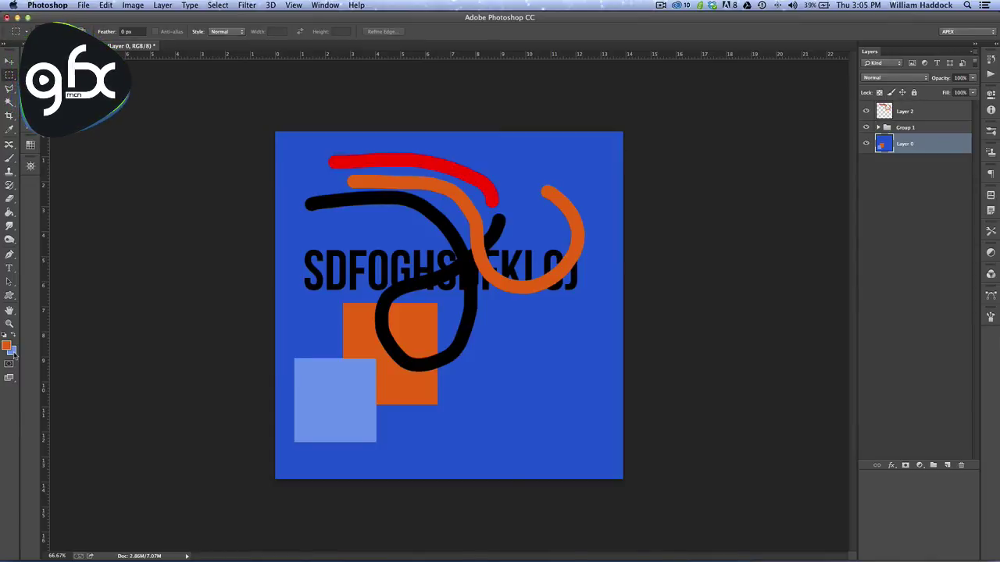
Create a new layer directly above Layer 0 and hide Layer 0.
key(b)
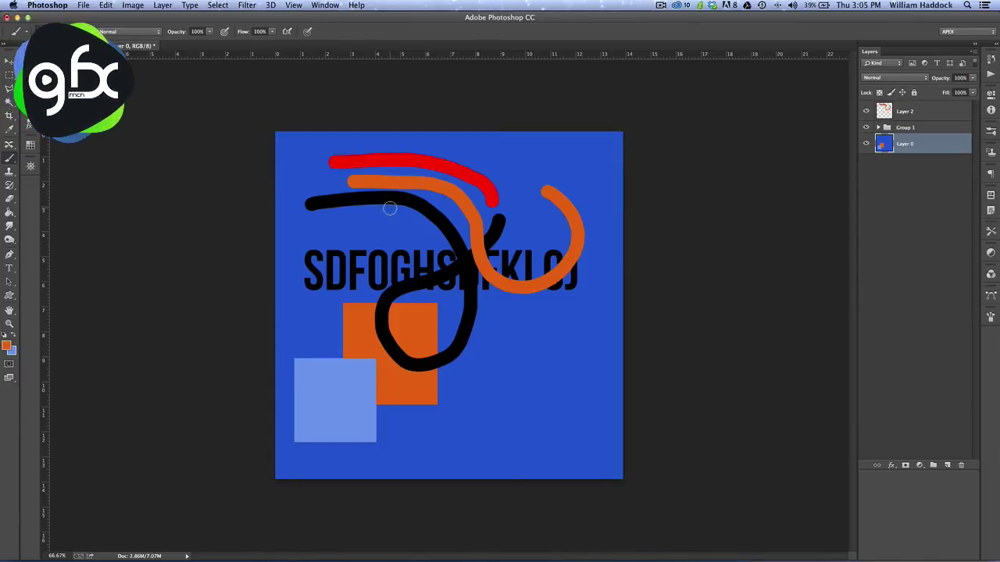
click(947, 465)
click(865, 164)
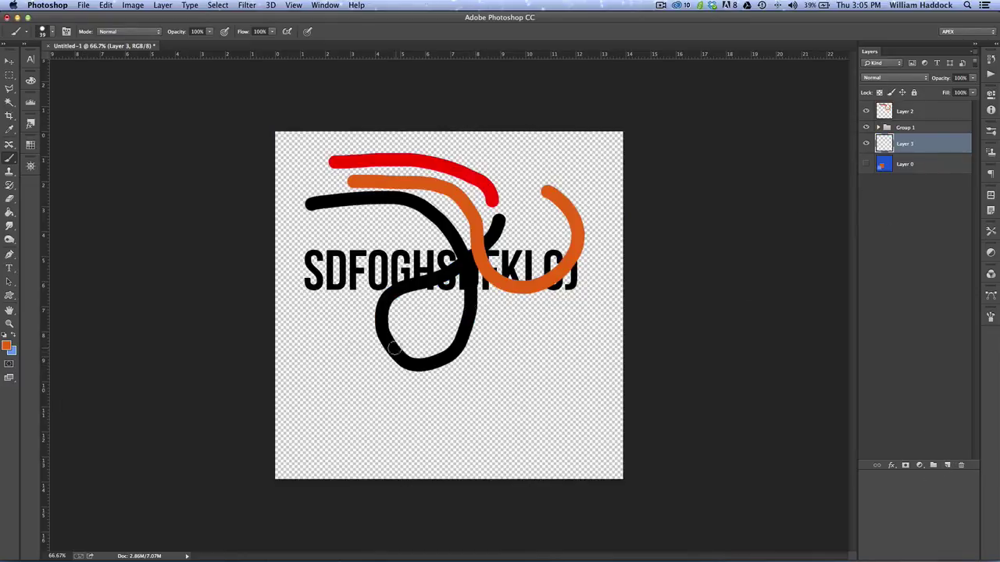
Set the foreground color to white (#ffffff) and fill Layer 3 with it using the Paint Bucket tool.
key(g)
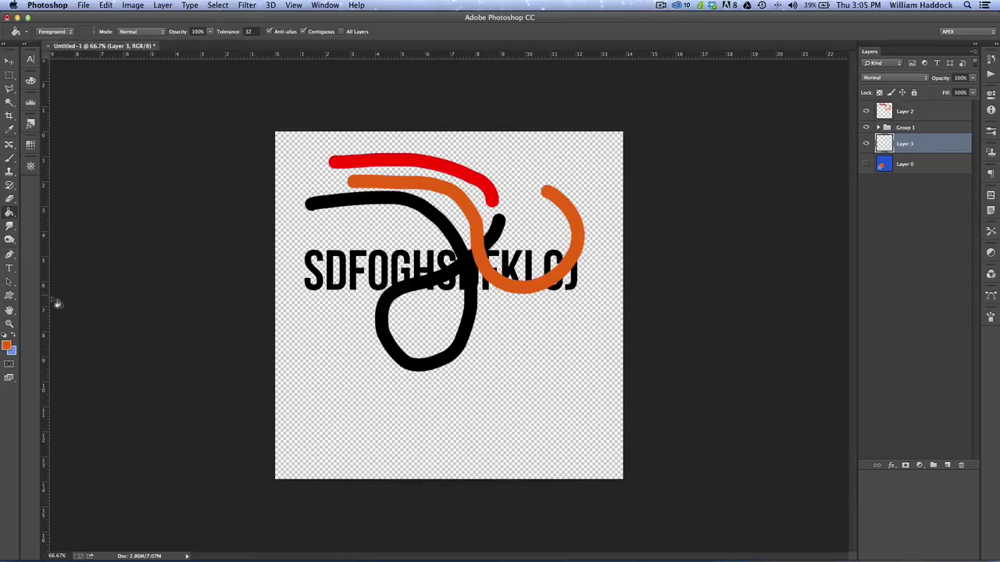
click(7, 344)
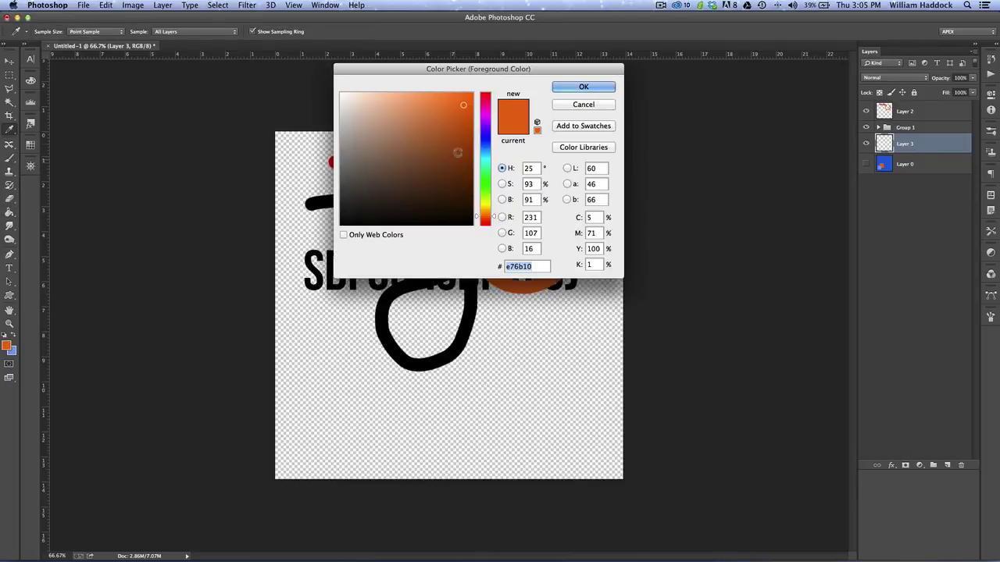
drag(458, 152, 320, 69)
click(580, 87)
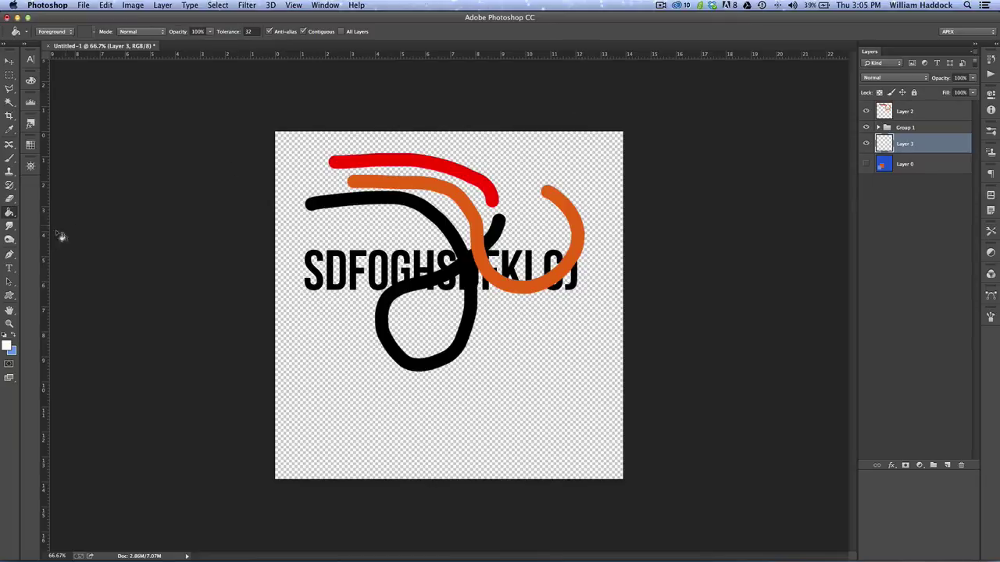
click(380, 312)
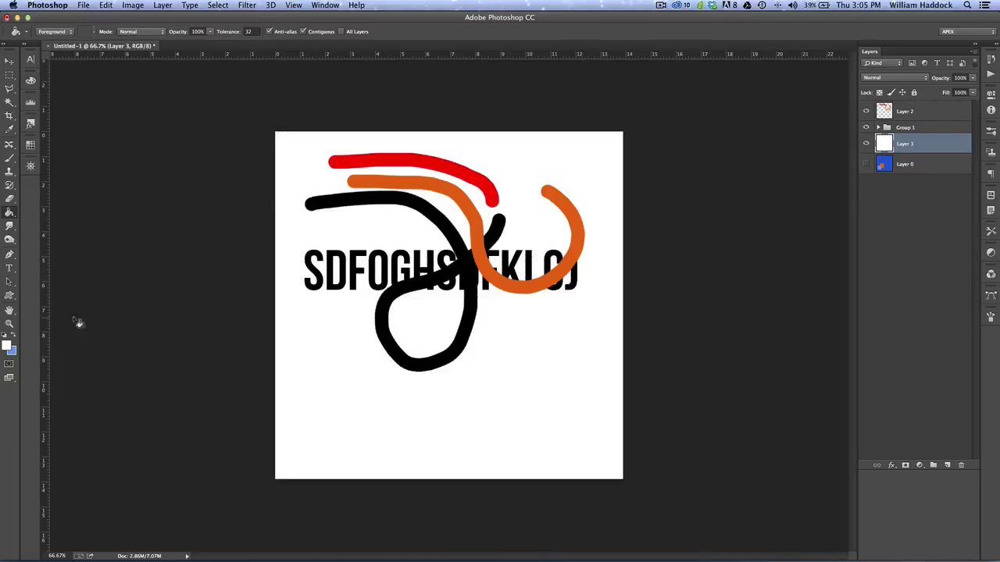
Set the foreground color to dark blue (#1437ce).
click(10, 346)
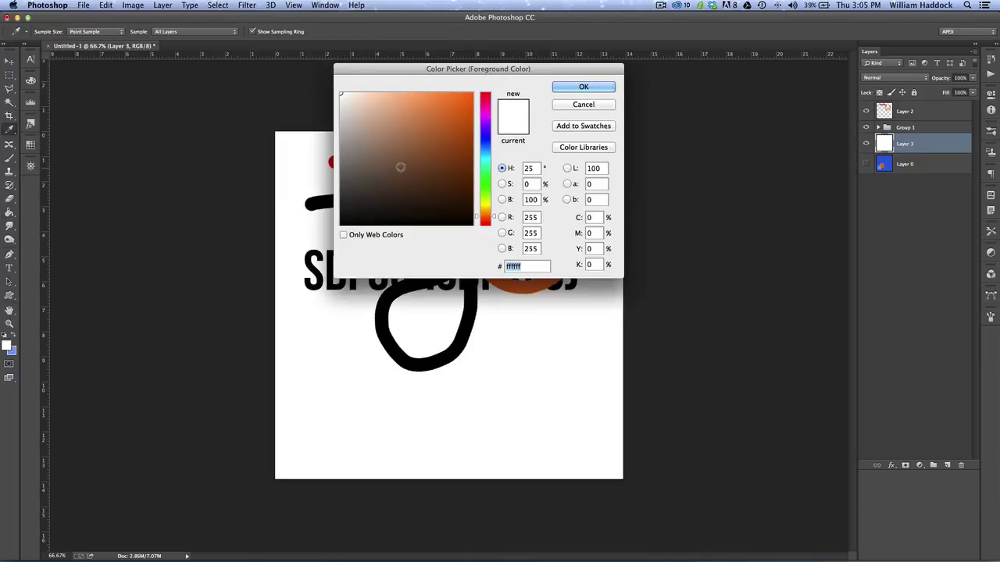
click(486, 143)
click(460, 118)
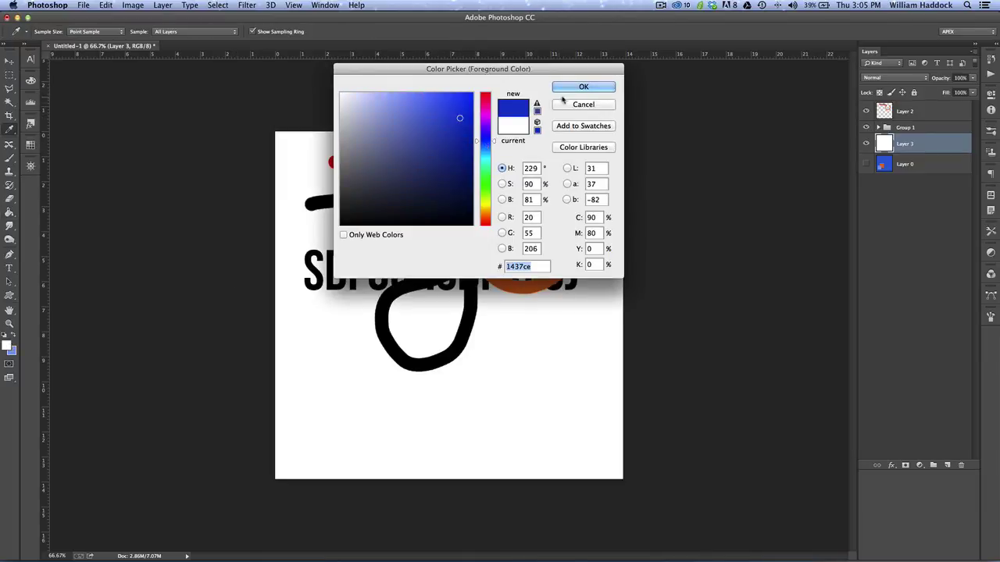
click(573, 90)
Brush a dark blue zigzag on Layer 3, swap foreground and background colors, and brush a light blue zigzag across it.
key(b)
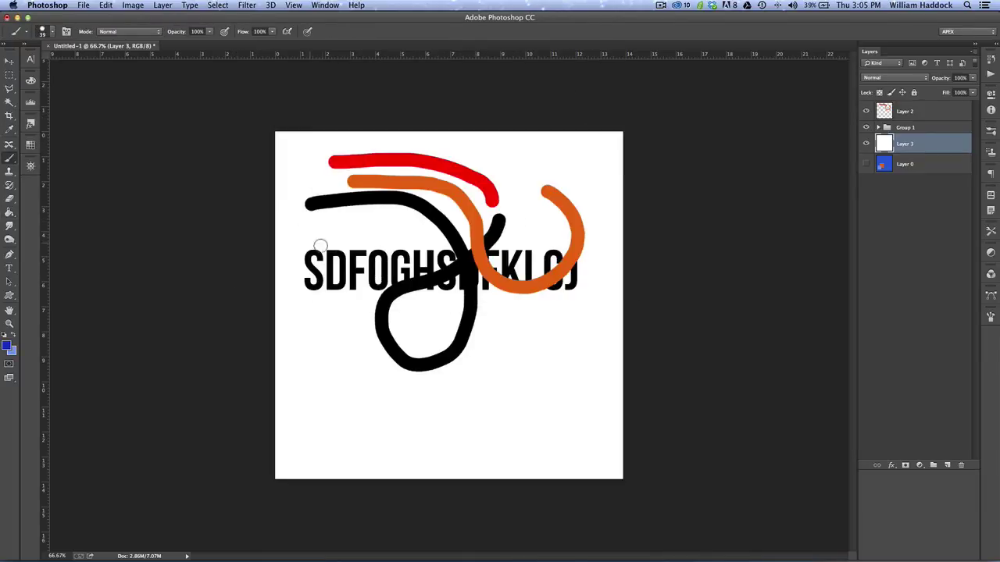
click(313, 233)
mouse_move(313, 233)
mouse_down()
mouse_move(342, 210)
mouse_move(364, 320)
mouse_move(376, 292)
mouse_move(386, 298)
mouse_move(408, 272)
mouse_up()
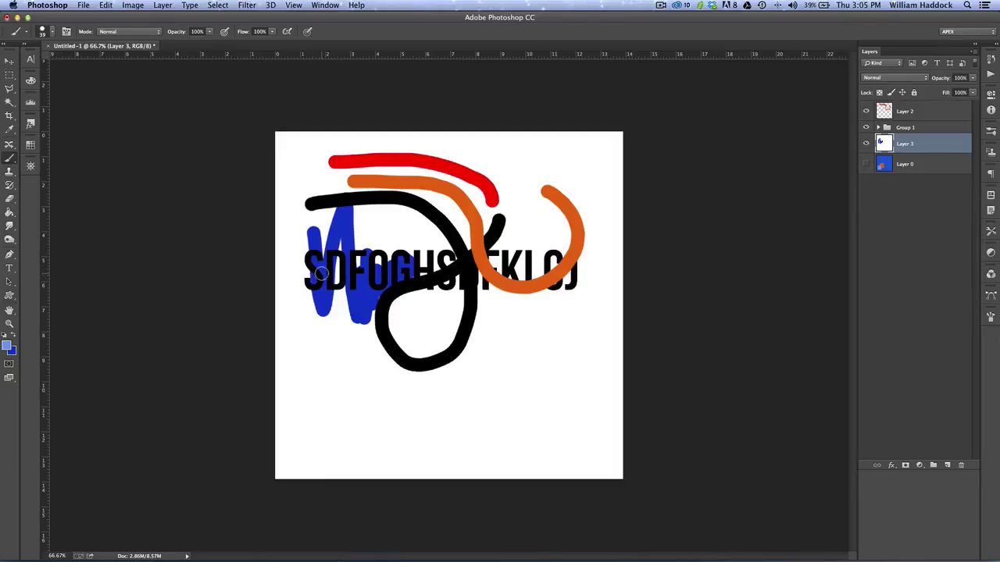
mouse_move(327, 291)
mouse_down()
mouse_move(349, 237)
mouse_move(367, 254)
mouse_move(403, 250)
mouse_move(455, 279)
mouse_move(528, 270)
mouse_up()
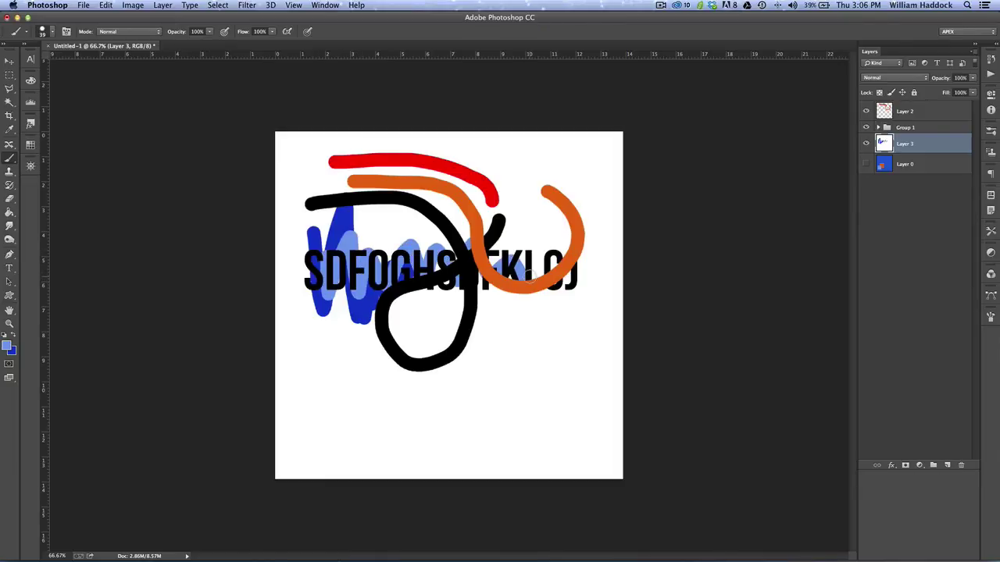
Swap the foreground and background colors back and forth repeatedly, ending with light blue as the foreground.
key(x)
key(x)
key(x)
click(13, 338)
click(13, 337)
click(13, 337)
click(13, 337)
click(13, 337)
With the Move tool active, toggle the visibility of Group 1 and of Layer 1 inside it to compare the canvas.
click(10, 61)
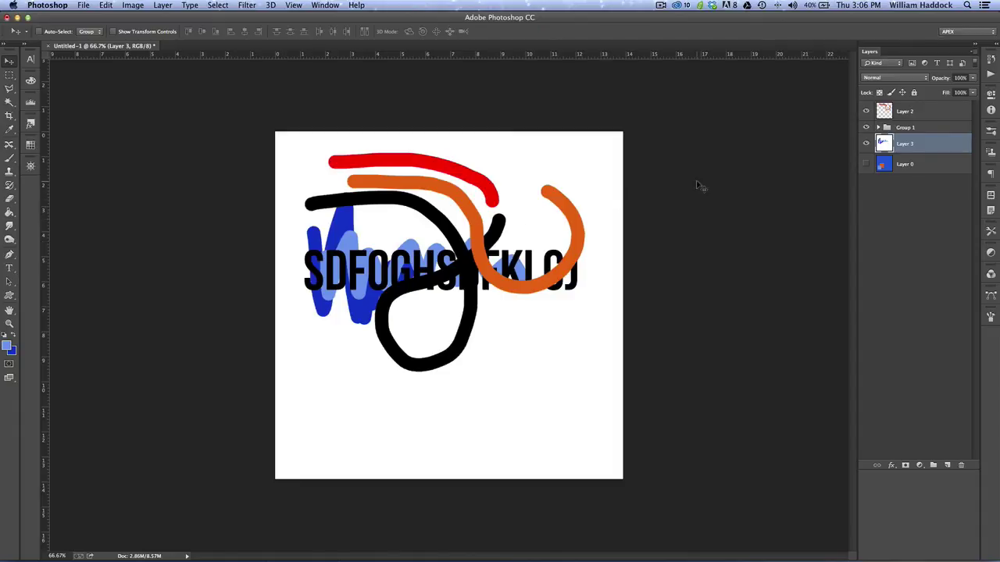
click(866, 128)
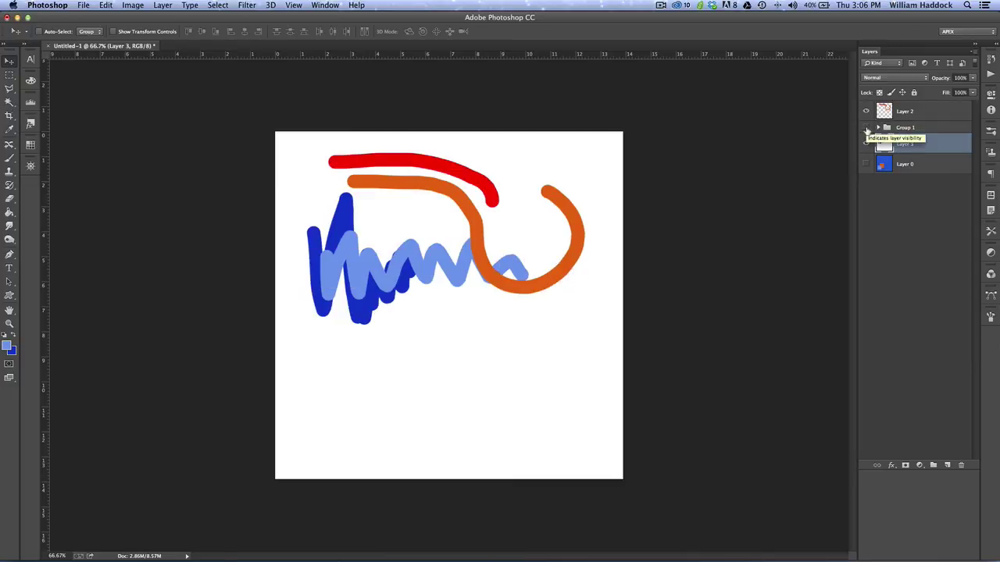
click(866, 128)
click(878, 127)
click(865, 143)
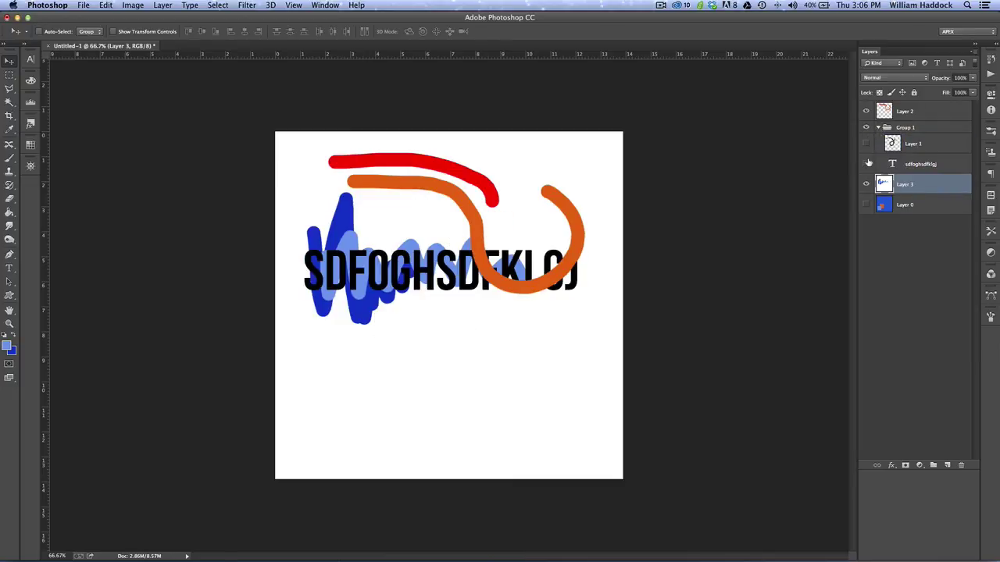
click(866, 143)
click(879, 127)
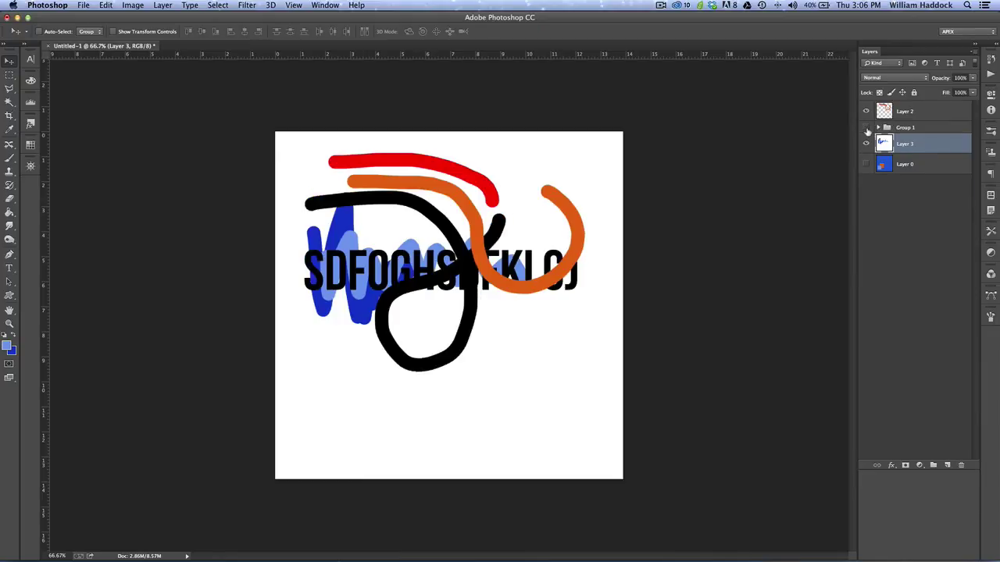
click(866, 129)
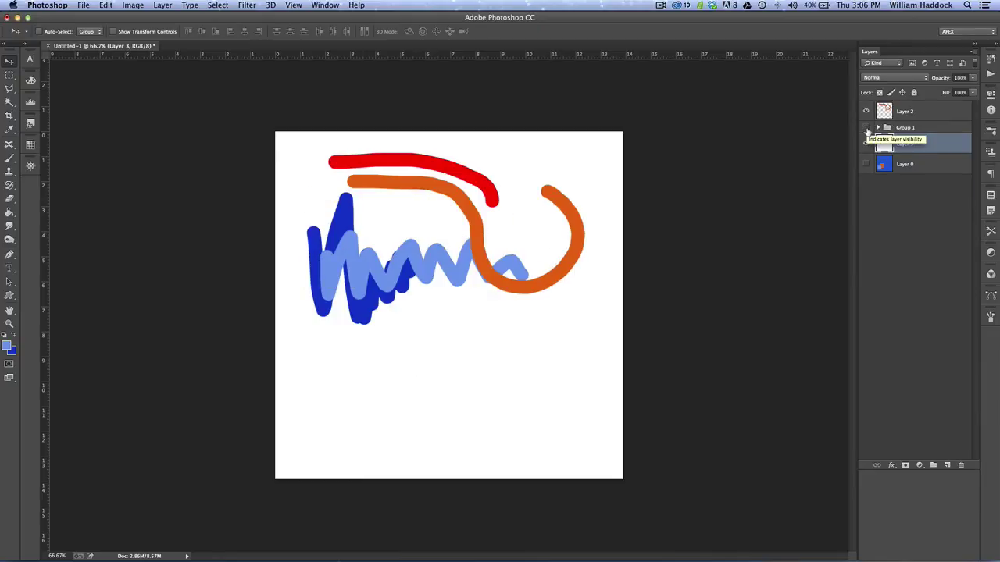
click(866, 129)
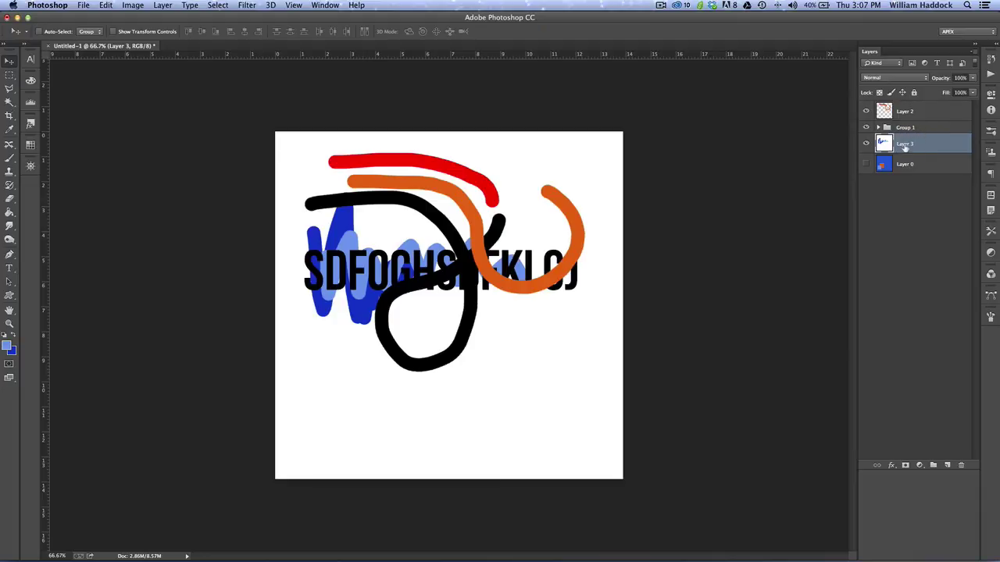
double_click(904, 143)
click(939, 147)
double_click(935, 140)
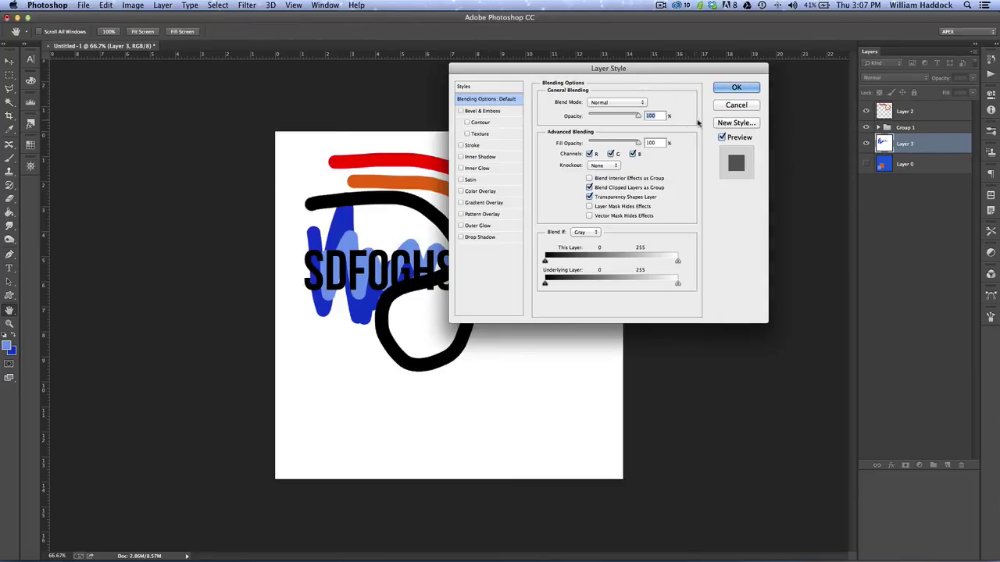
click(725, 107)
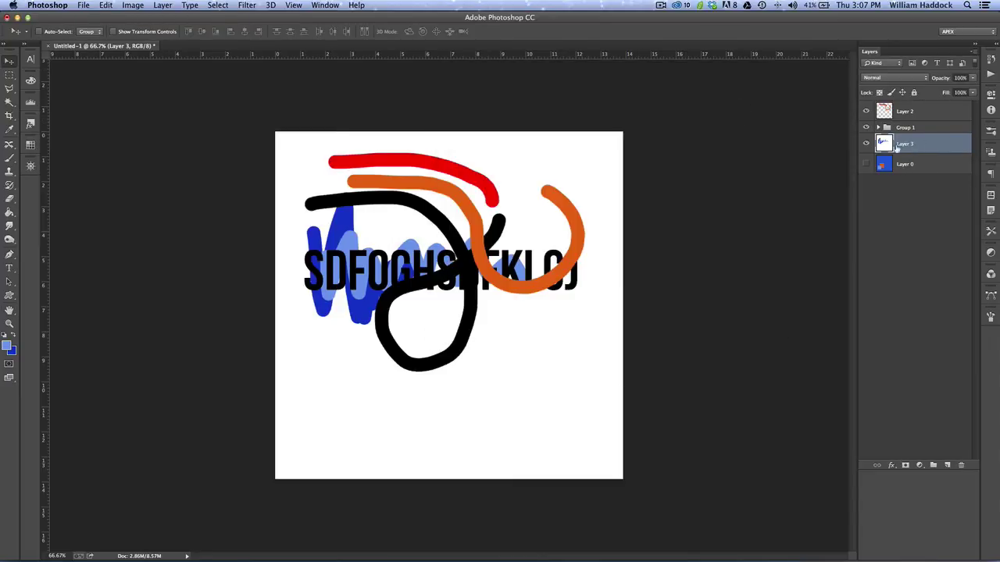
Hide Group 1 and Layer 2, and apply a bright green Color Overlay in Normal mode at 100% opacity to Layer 3.
click(865, 127)
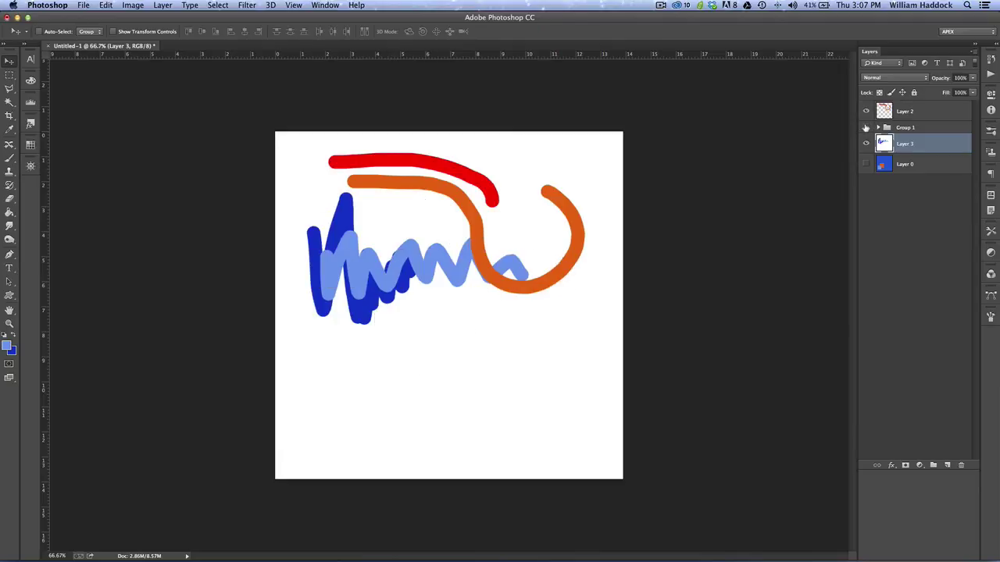
click(866, 111)
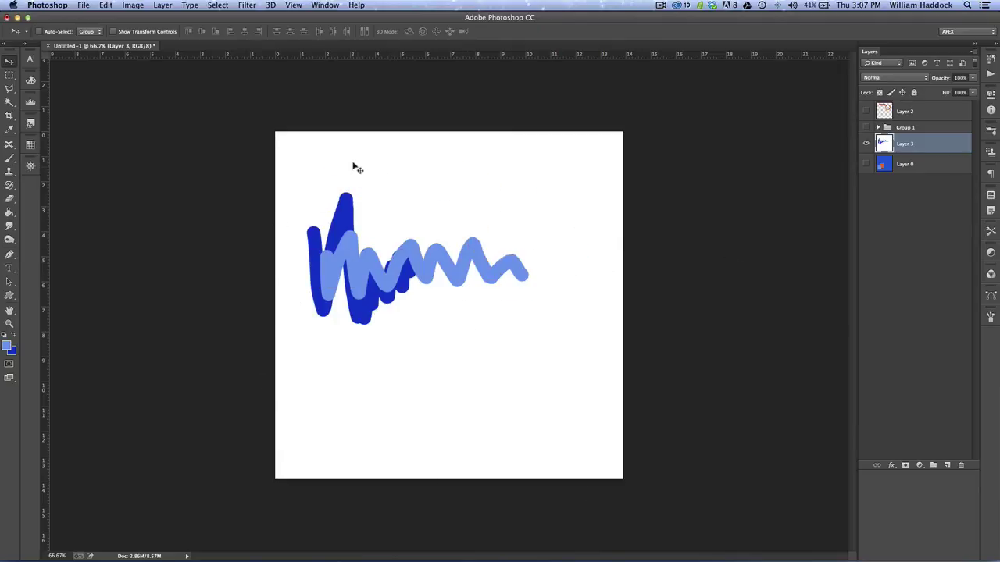
double_click(928, 148)
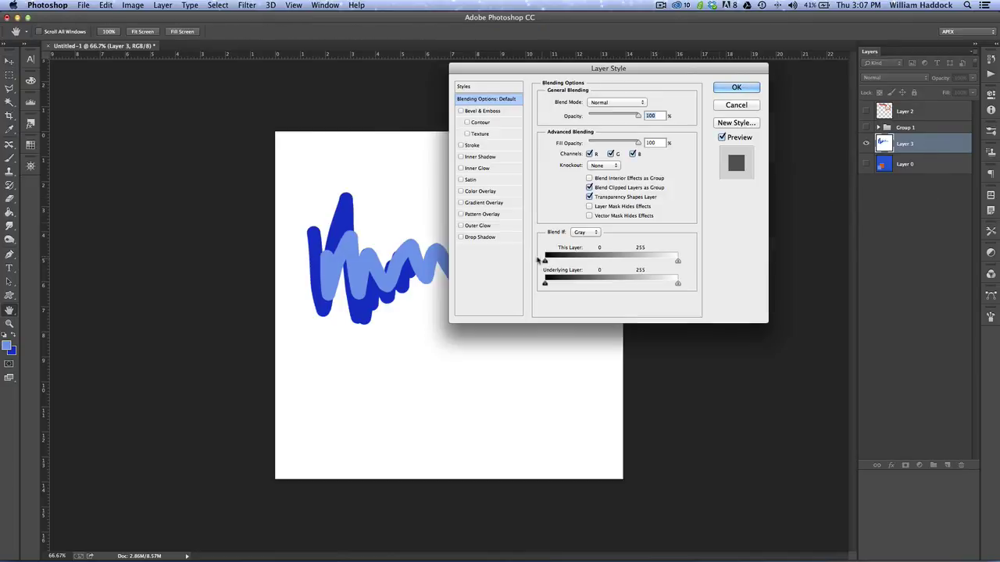
click(480, 191)
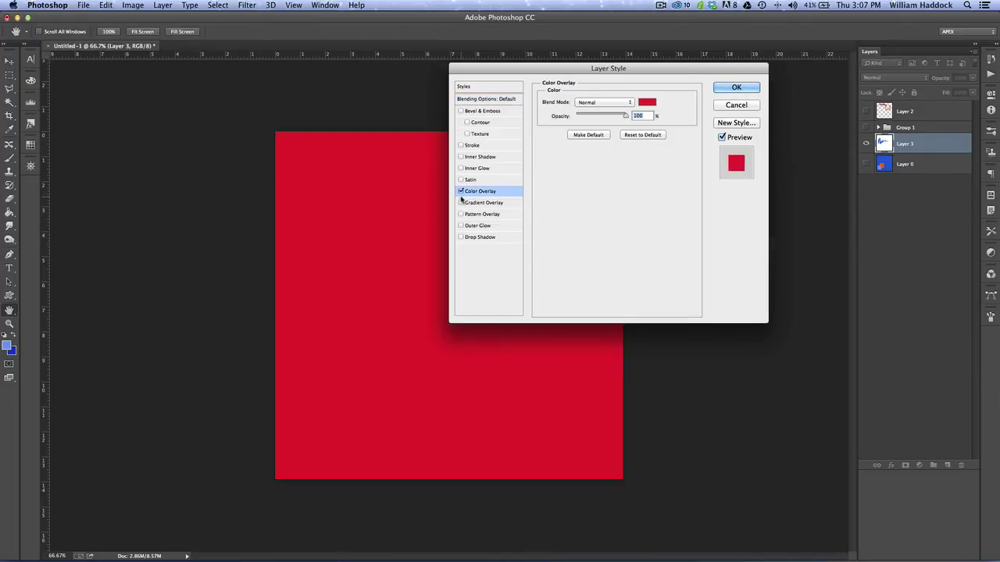
click(647, 102)
drag(408, 172, 388, 179)
drag(487, 137, 486, 181)
drag(426, 134, 455, 118)
click(583, 86)
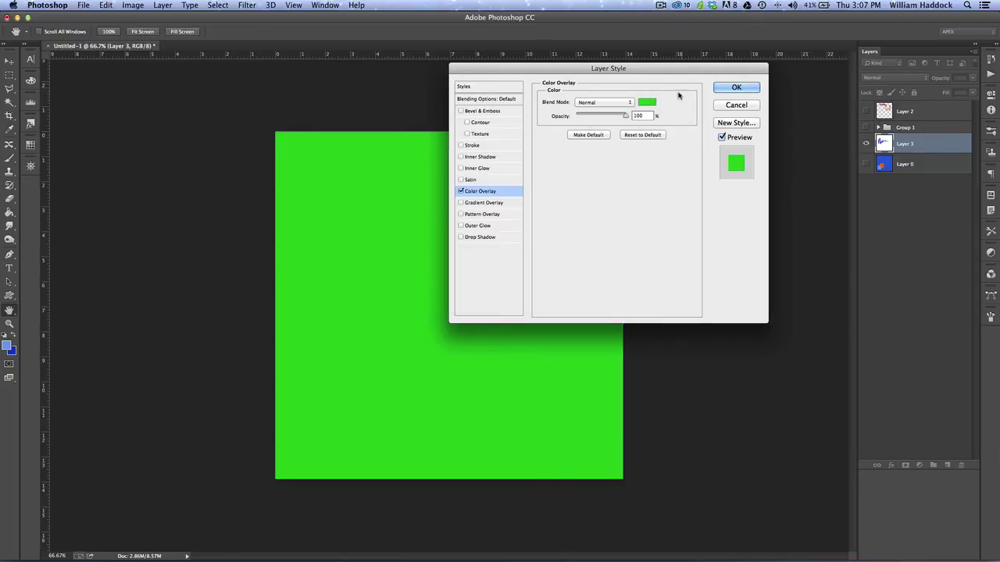
click(736, 87)
Show Group 1 and apply a white Color Overlay in Normal mode at 100% opacity to the whole group.
click(866, 127)
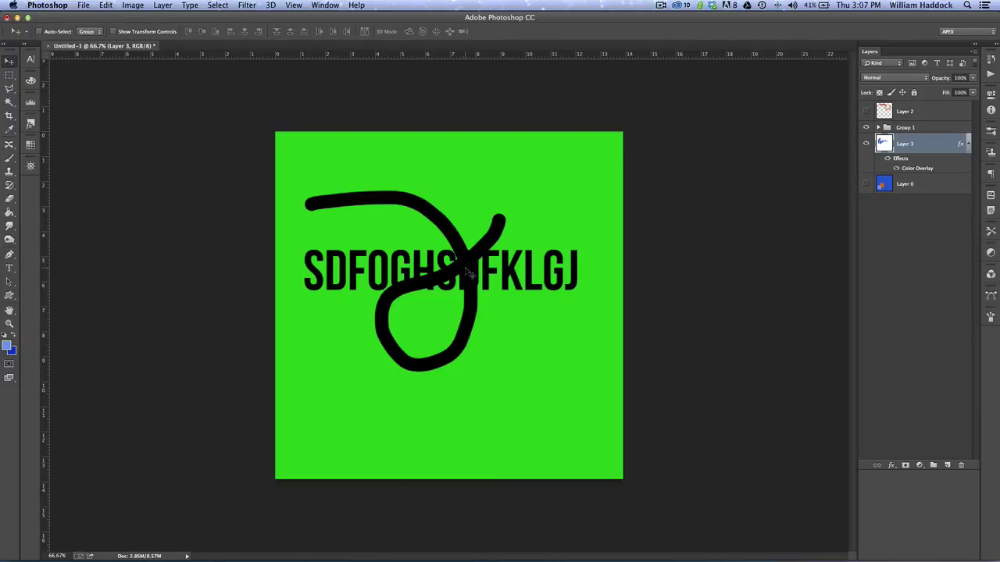
click(936, 129)
double_click(936, 129)
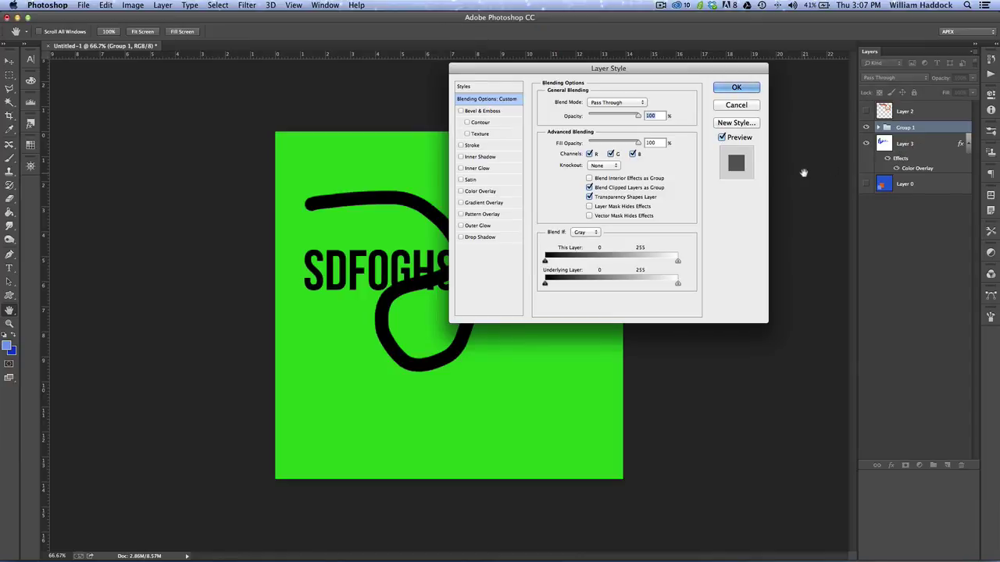
click(473, 191)
click(647, 102)
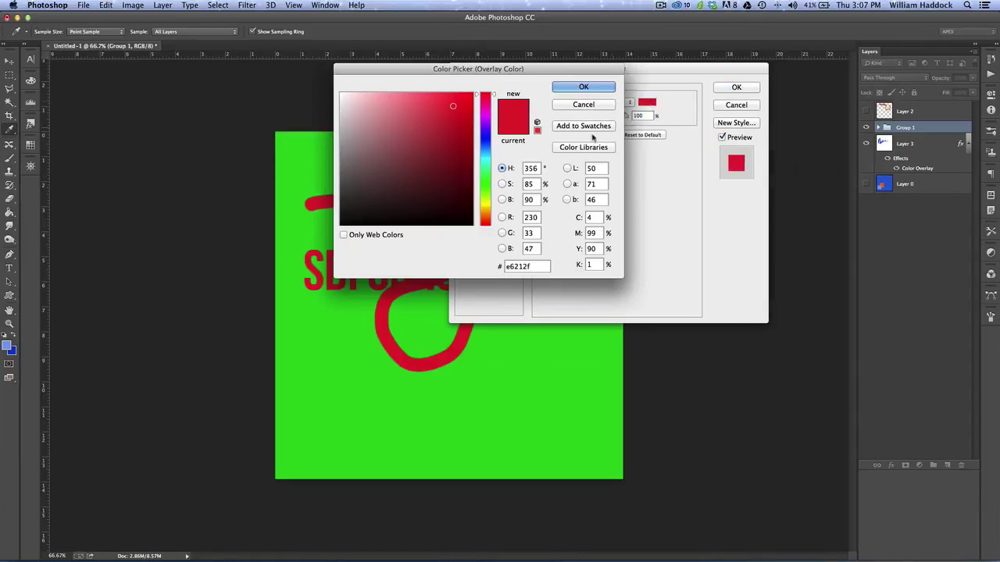
click(341, 93)
click(584, 87)
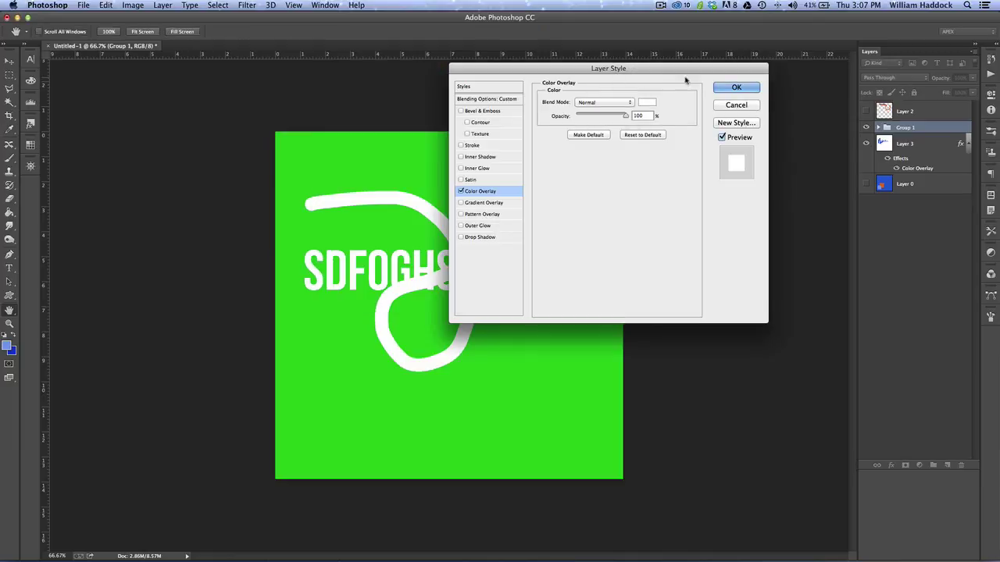
click(736, 87)
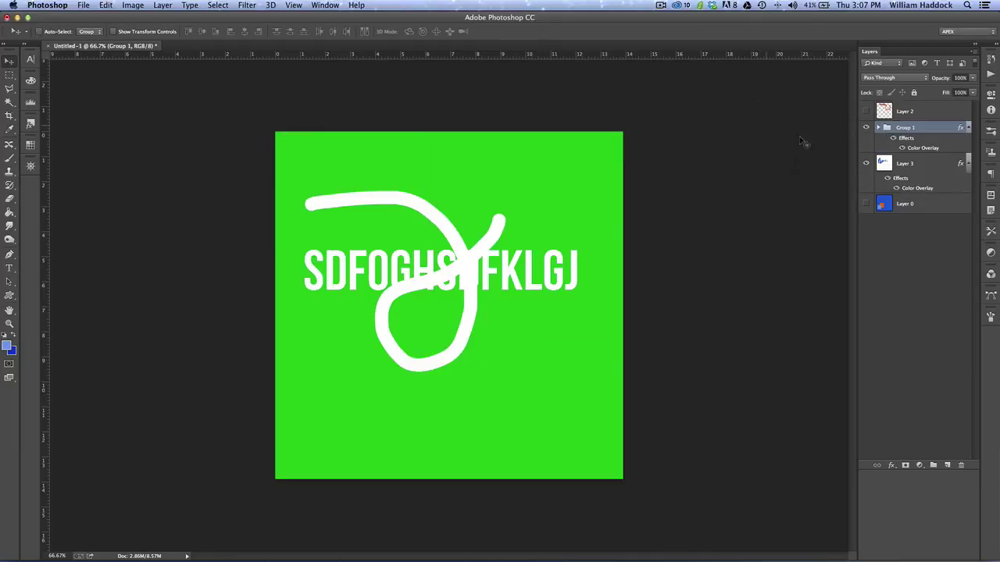
Show Layer 2 and move it into Group 1, checking the group's Color Overlay settings.
click(865, 112)
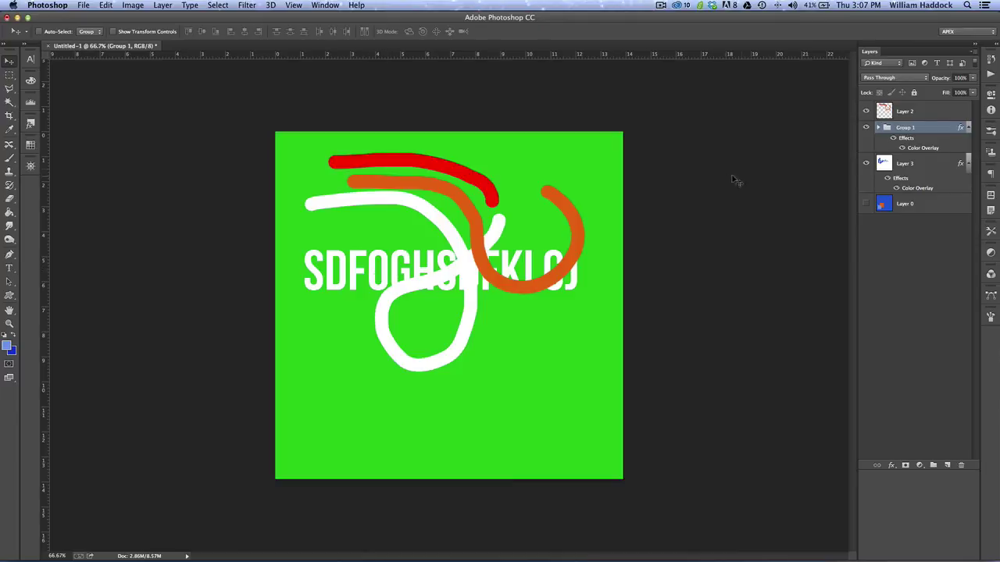
drag(914, 112, 916, 128)
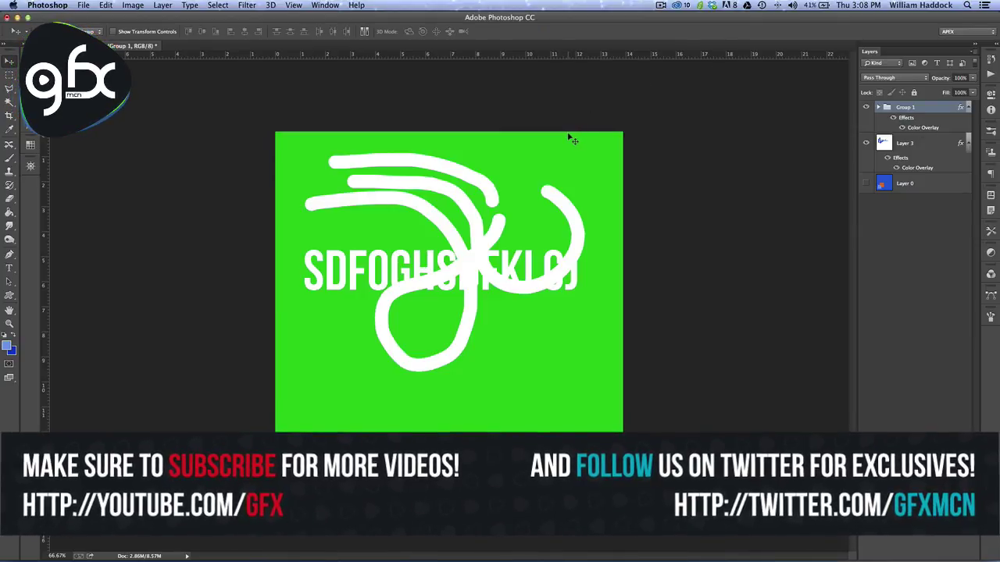
double_click(927, 128)
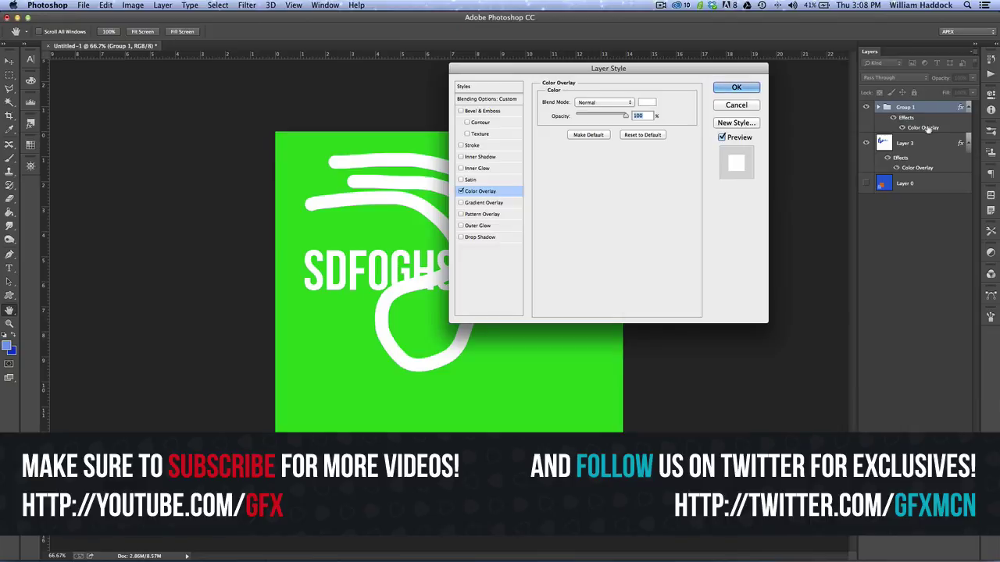
click(750, 91)
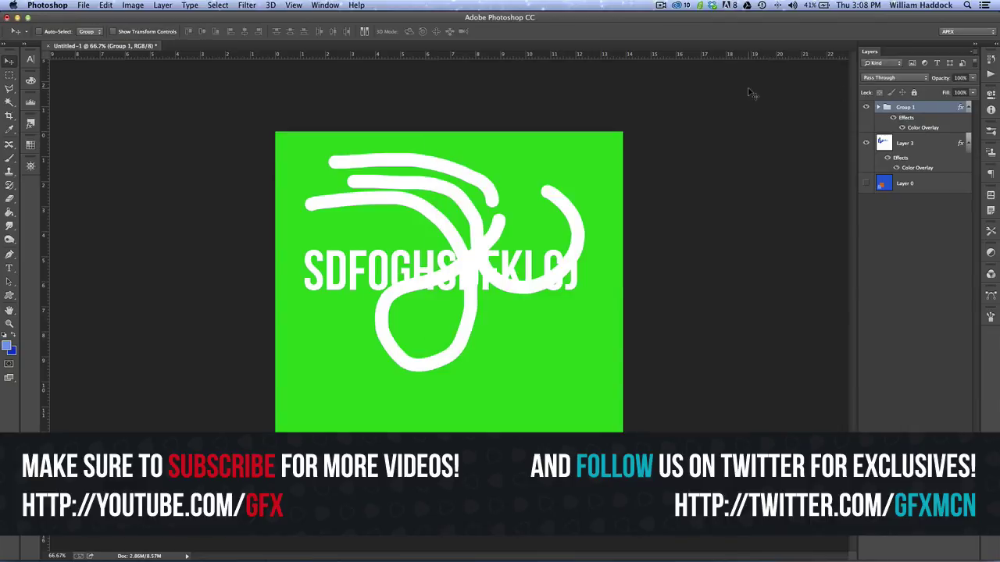